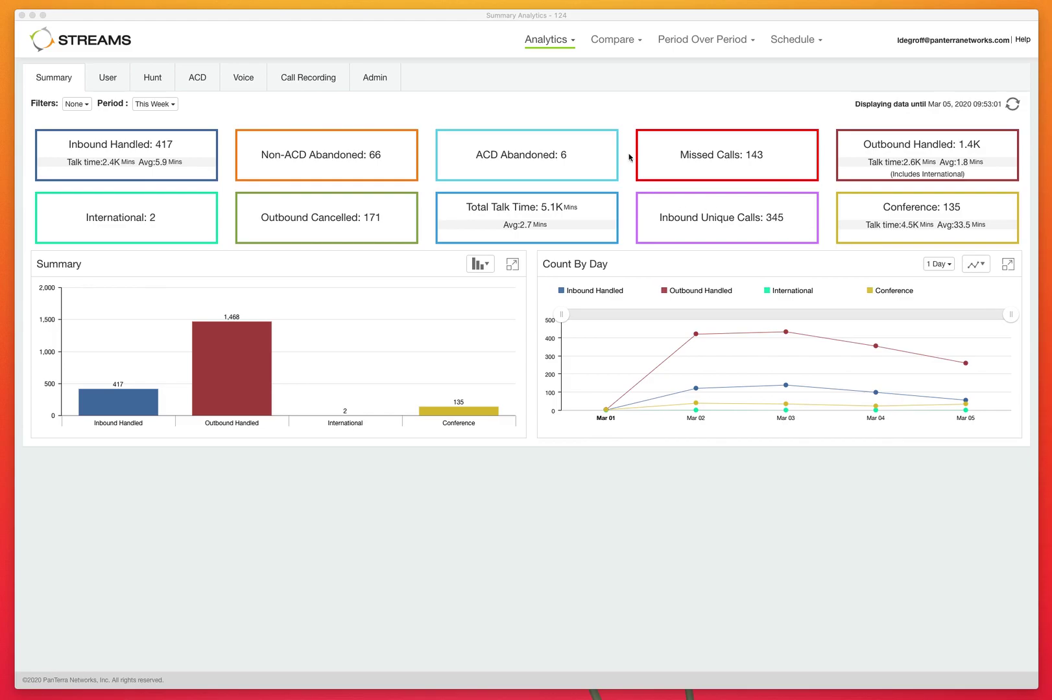
Look through the reports offered in the Summary, User, Hunt, ACD, Voice and Call Recording analytics categories
left_click(55, 77)
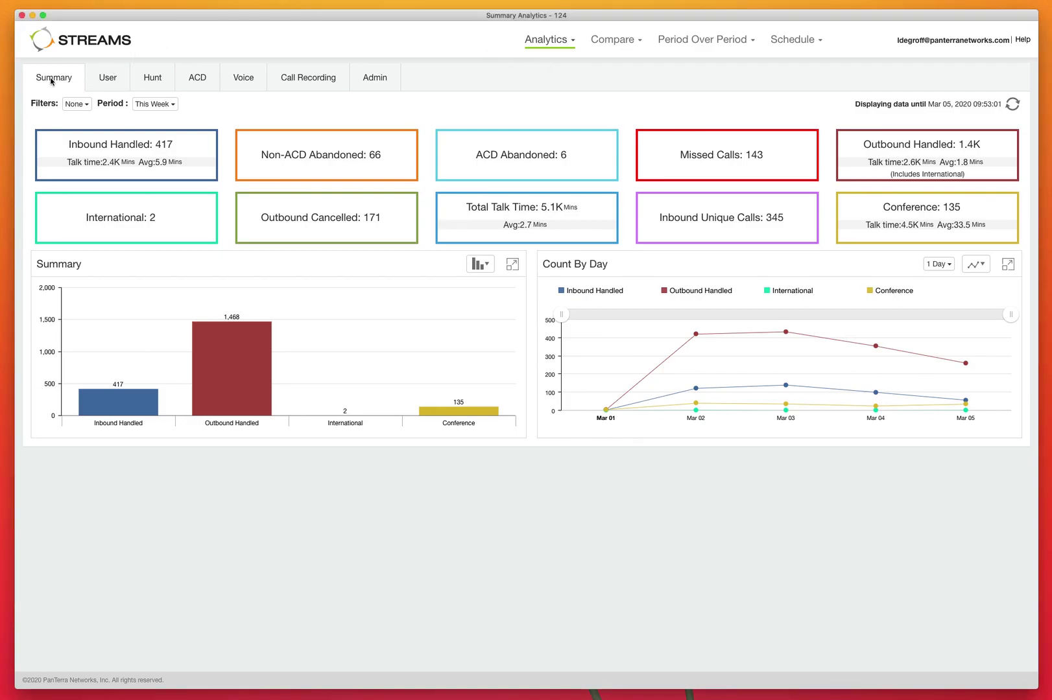
left_click(102, 81)
left_click(70, 80)
left_click(101, 80)
left_click(148, 83)
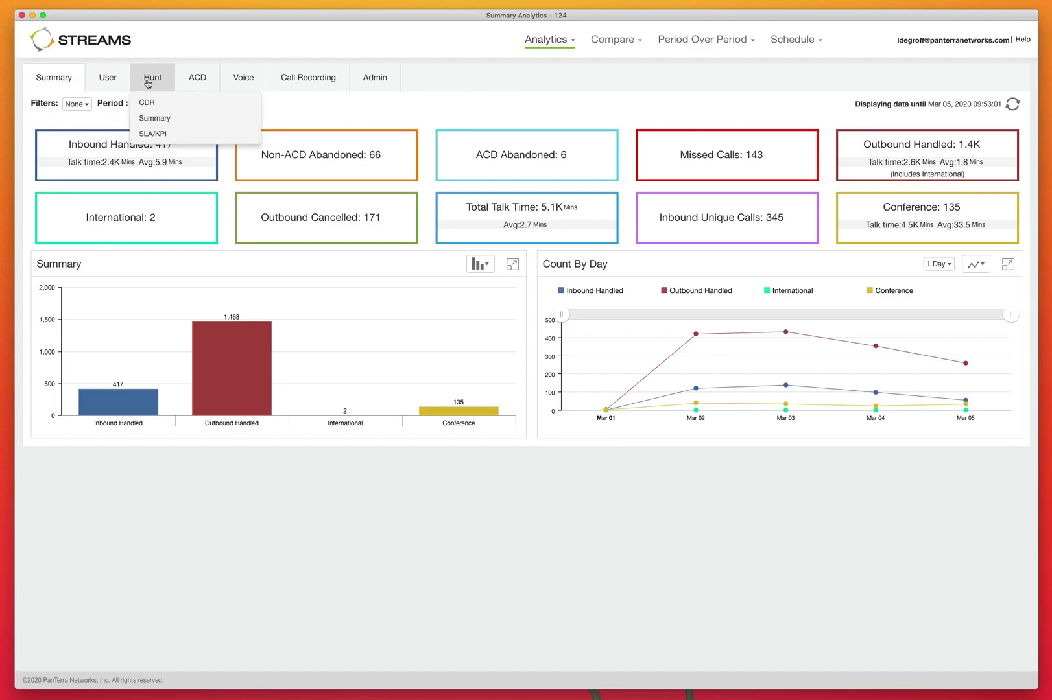
left_click(196, 81)
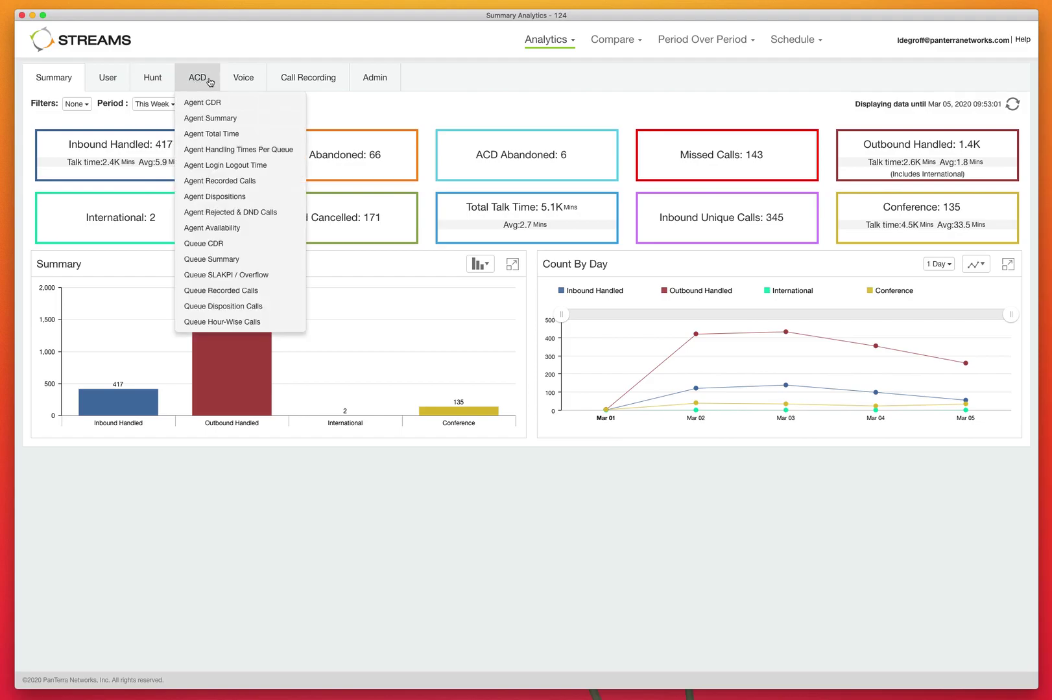
left_click(249, 83)
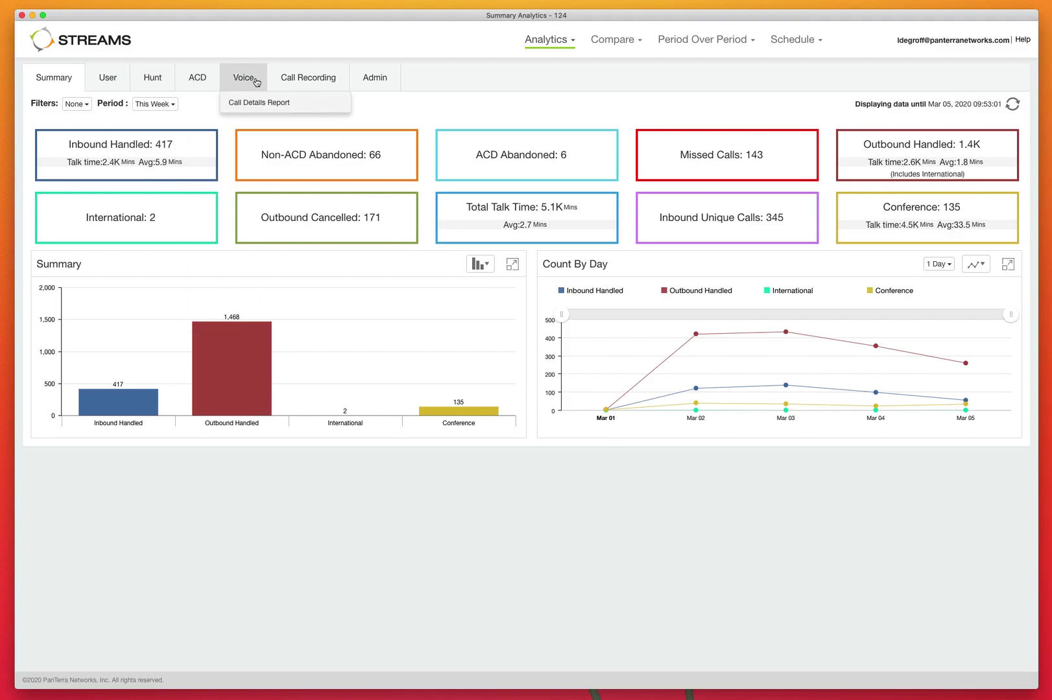
left_click(307, 83)
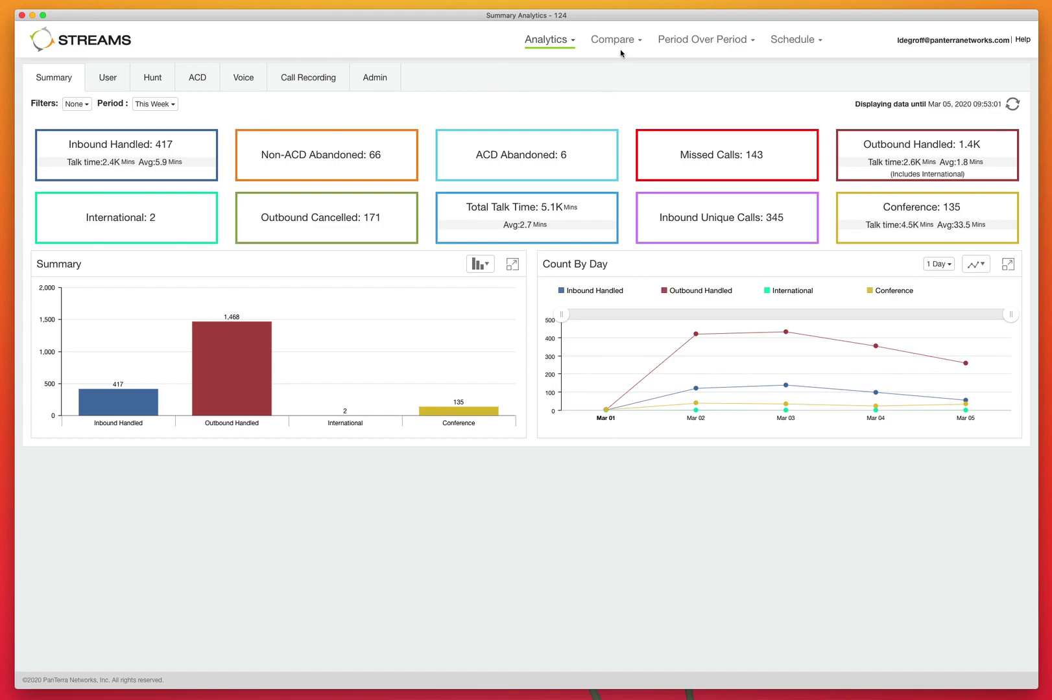
mouse_move(738, 44)
Review the reporting periods available for the summary analytics, from Last Year down to Time Range
left_click(155, 105)
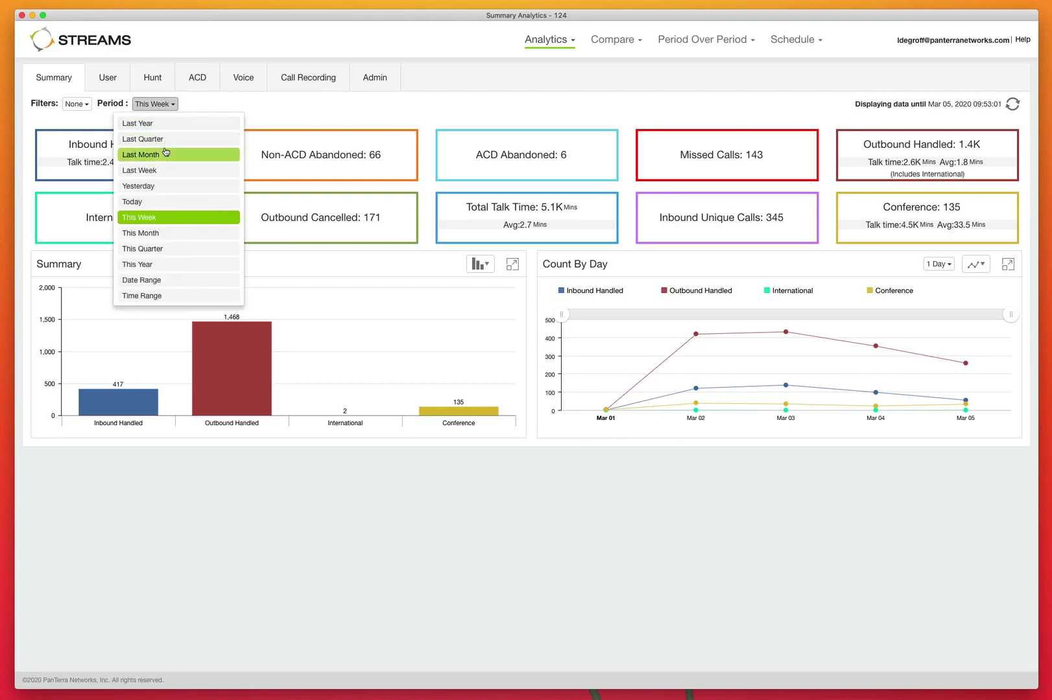
left_click(167, 297)
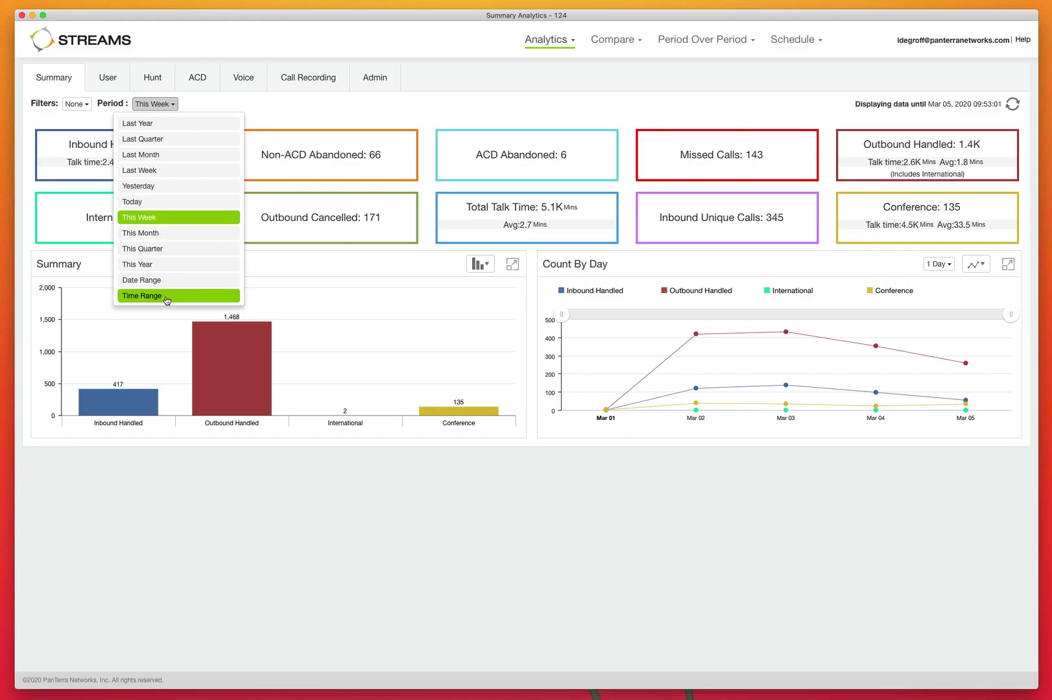
left_click(296, 112)
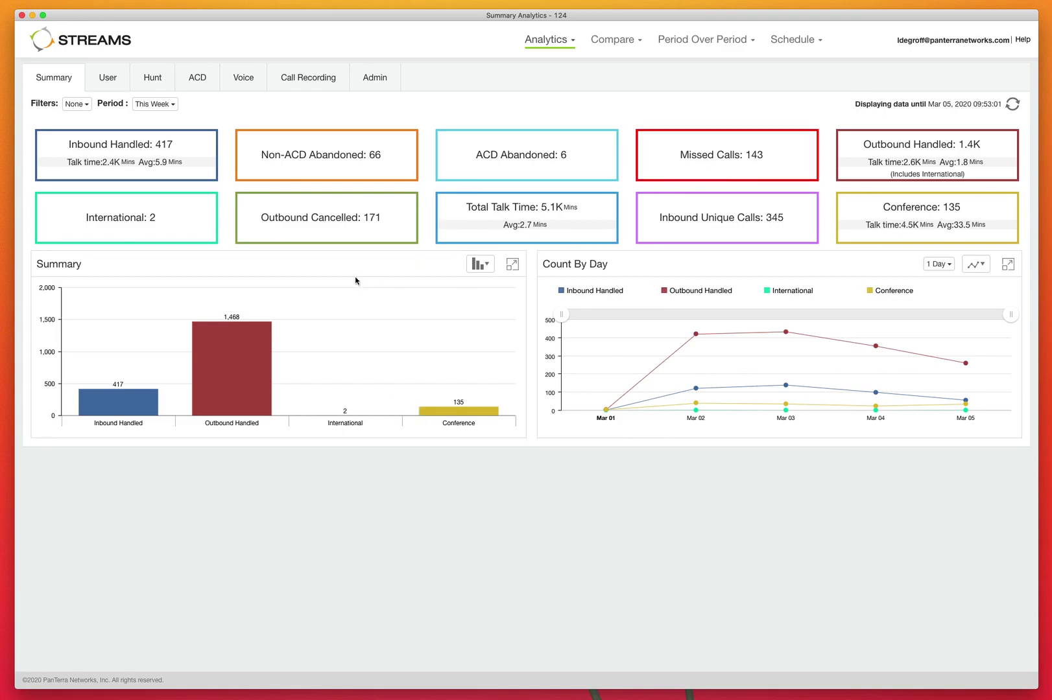
Preview the Summary chart as a pie chart and as another chart type, and return it to the bar chart
left_click(480, 264)
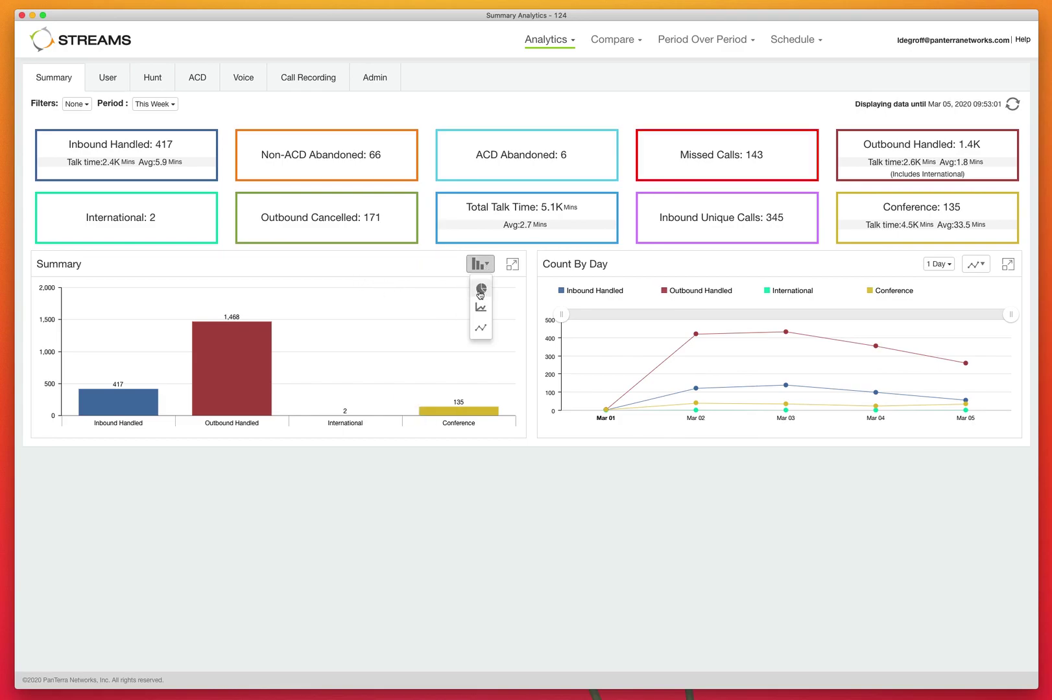
left_click(479, 290)
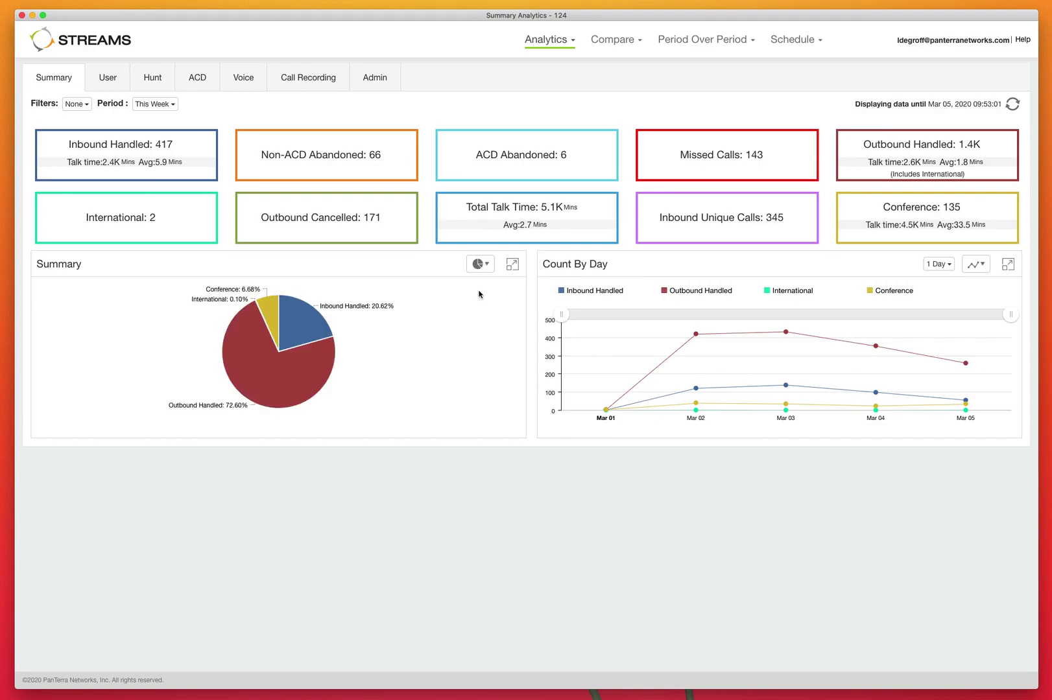
left_click(480, 264)
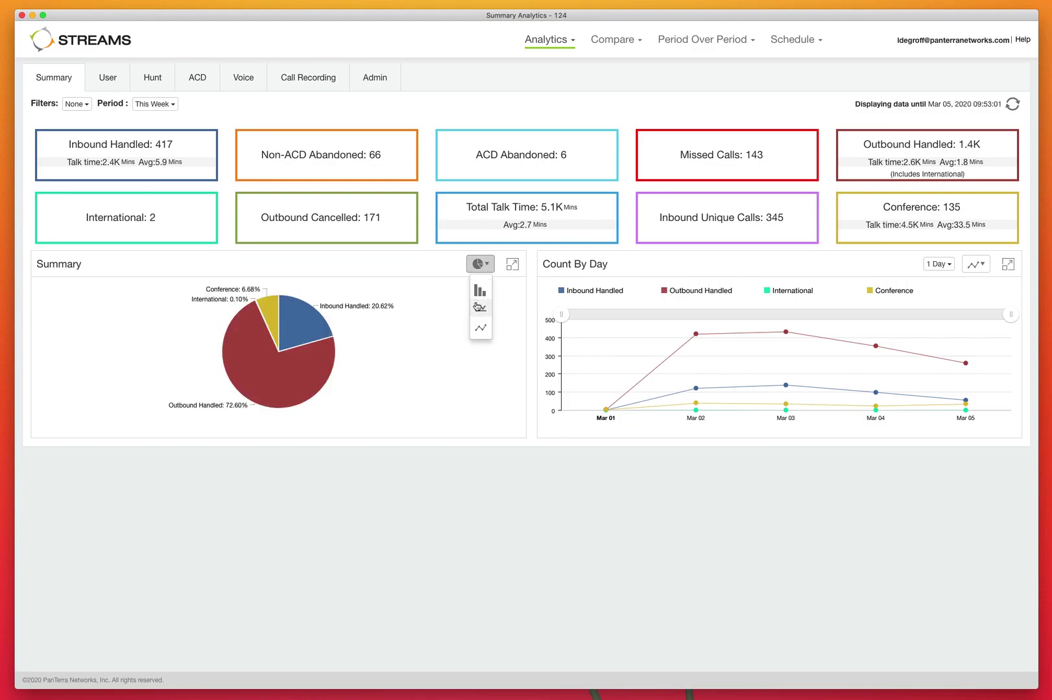
left_click(480, 308)
left_click(479, 264)
left_click(479, 290)
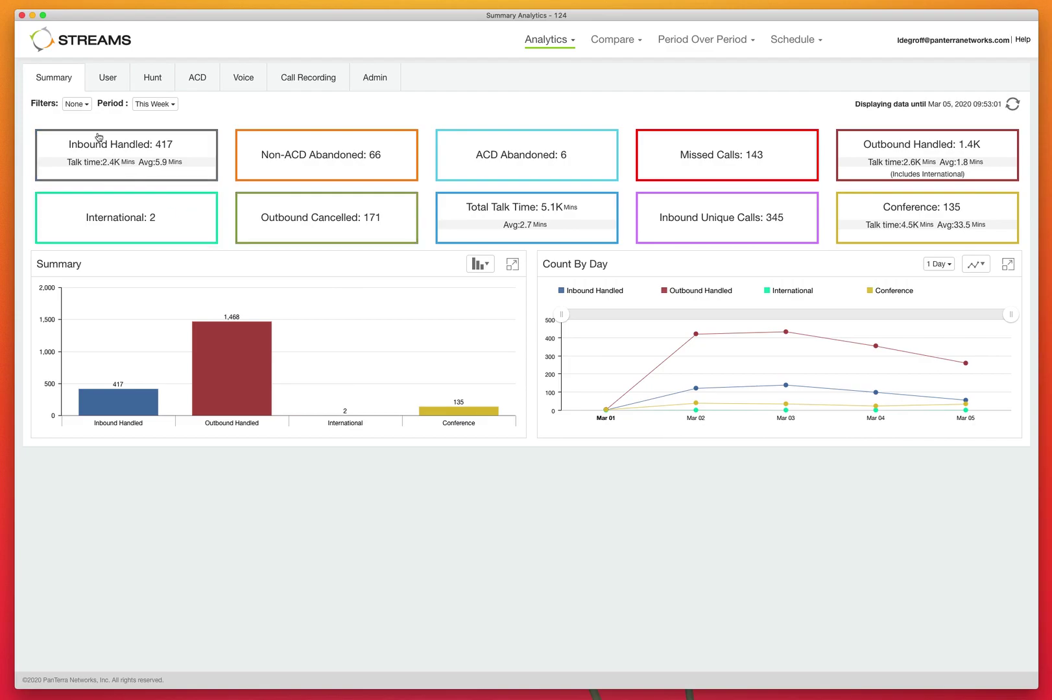
Open the Summary report of the User analytics
left_click(103, 79)
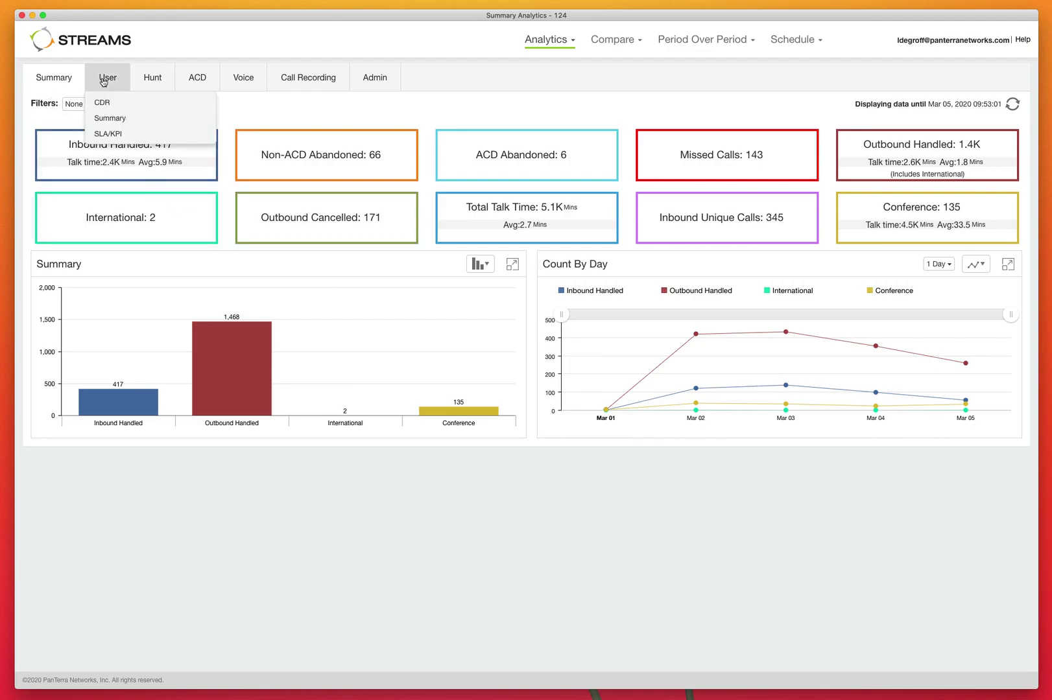
left_click(110, 122)
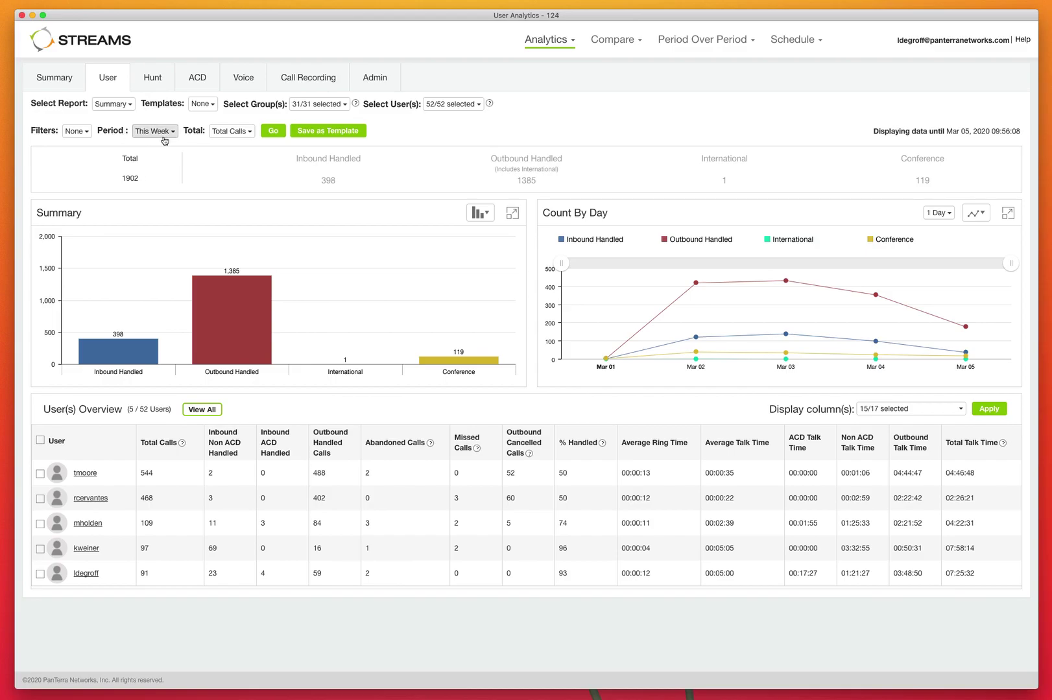
Review the groups, users and reporting periods that can be selected for the user summary report
left_click(303, 105)
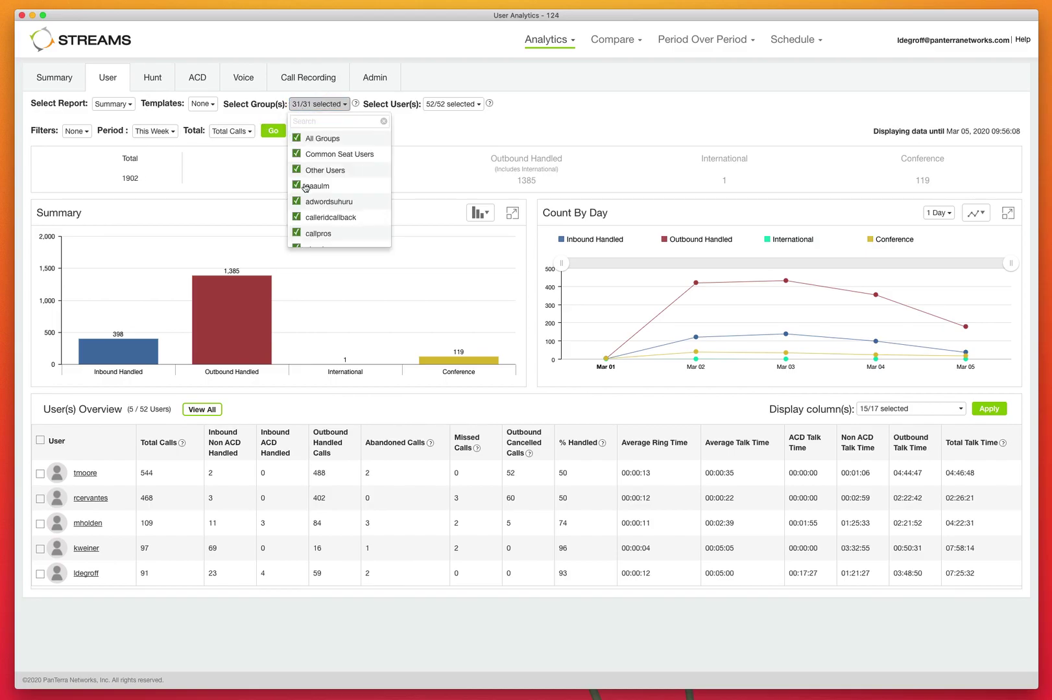
scroll(306, 188, "down", 2)
scroll(332, 188, "down", 4)
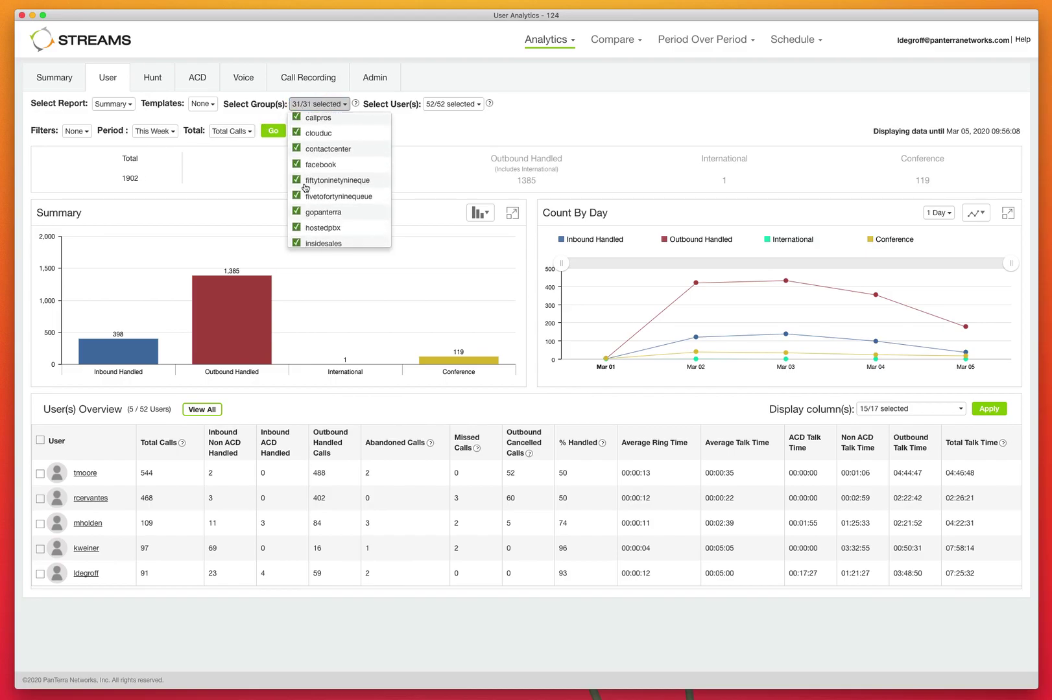
left_click(431, 131)
left_click(452, 104)
scroll(455, 194, "down", 5)
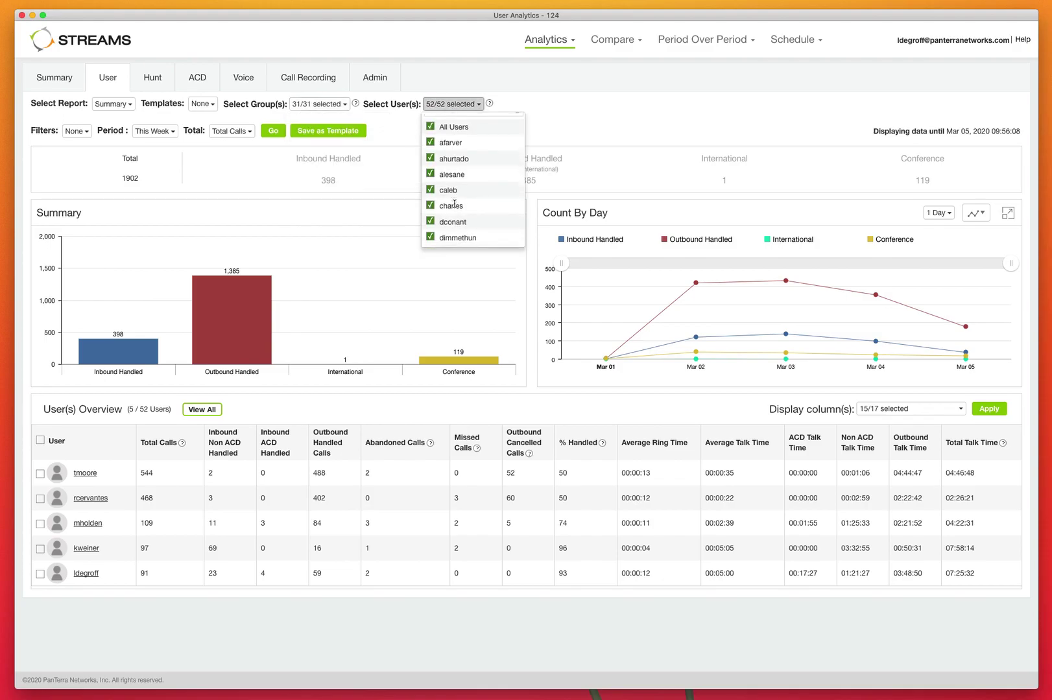
left_click(391, 139)
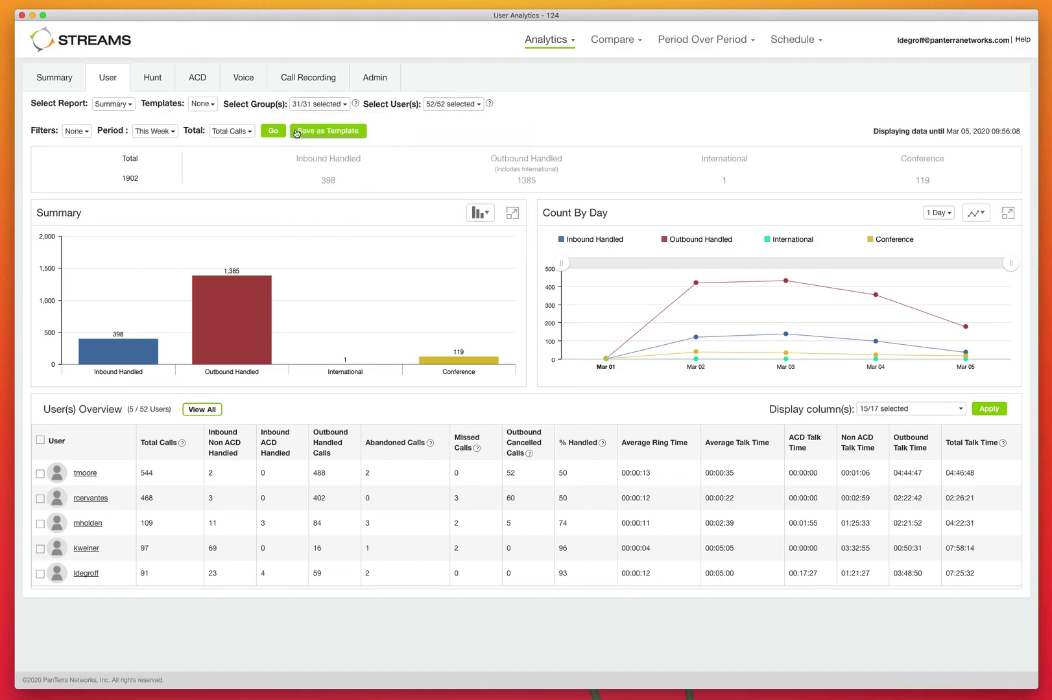
left_click(155, 134)
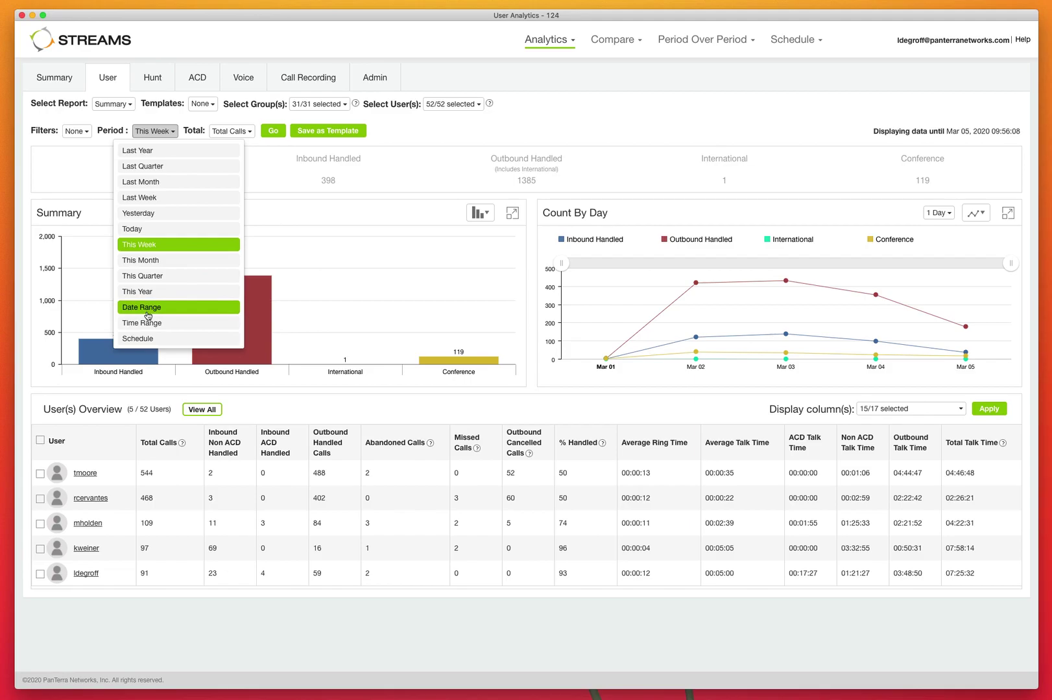
left_click(424, 133)
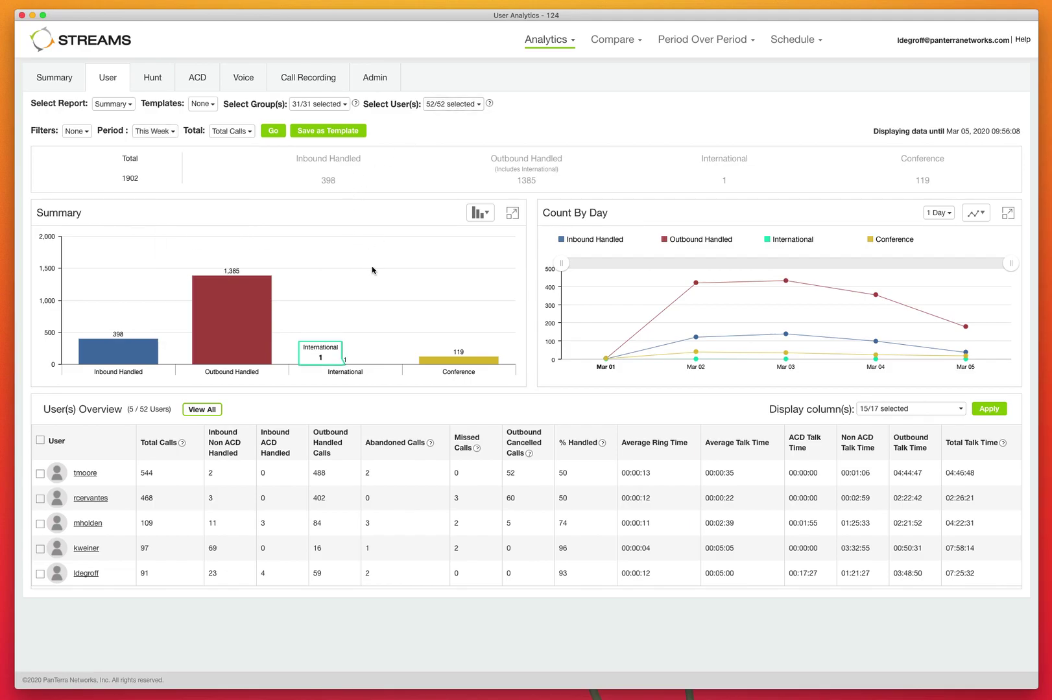
Examine the Summary chart types, the Count By Day range, the User(s) Overview heading and the explanation of the Abandoned Calls column
left_click(481, 214)
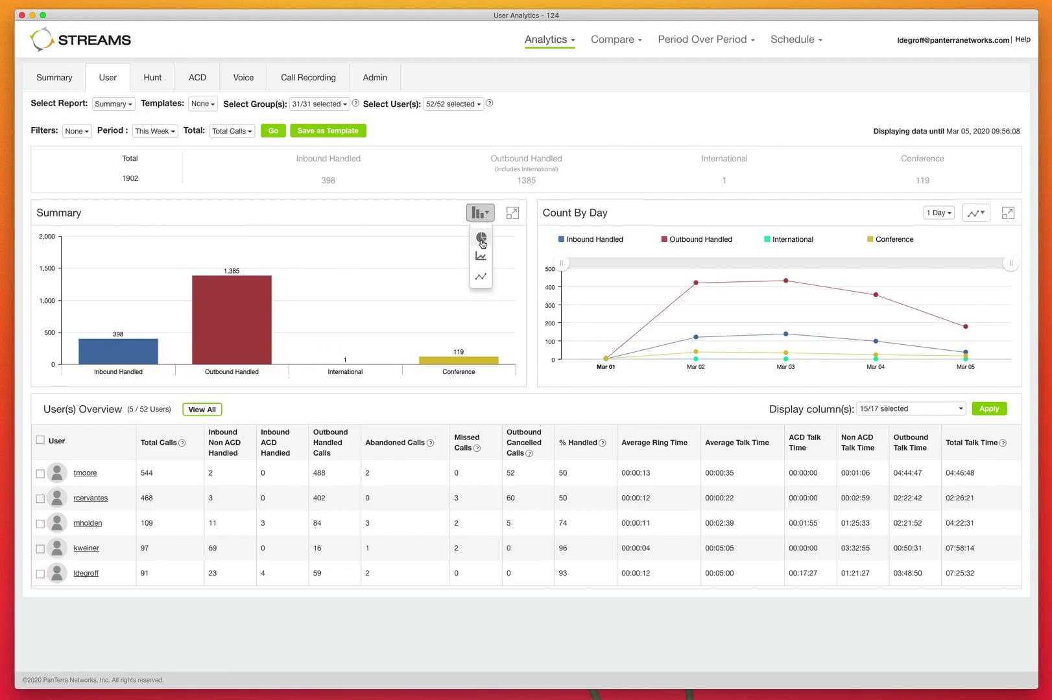
mouse_move(562, 263)
left_mouse_down()
mouse_move(718, 271)
mouse_move(564, 266)
left_mouse_up()
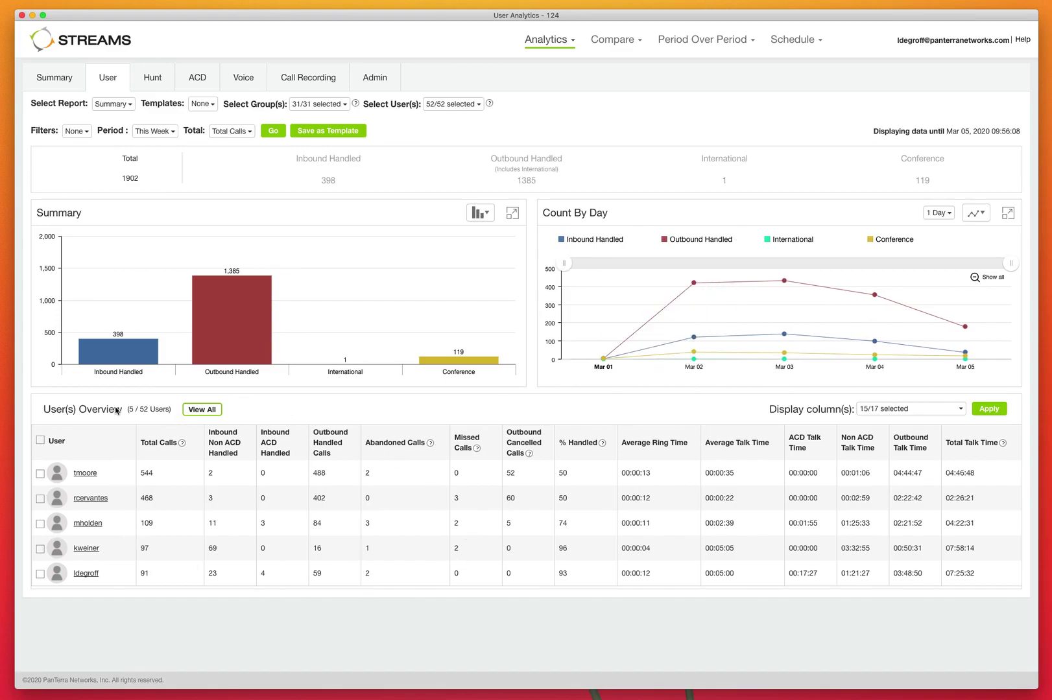
left_click_drag(128, 409, 168, 410)
left_click(168, 410)
mouse_move(431, 448)
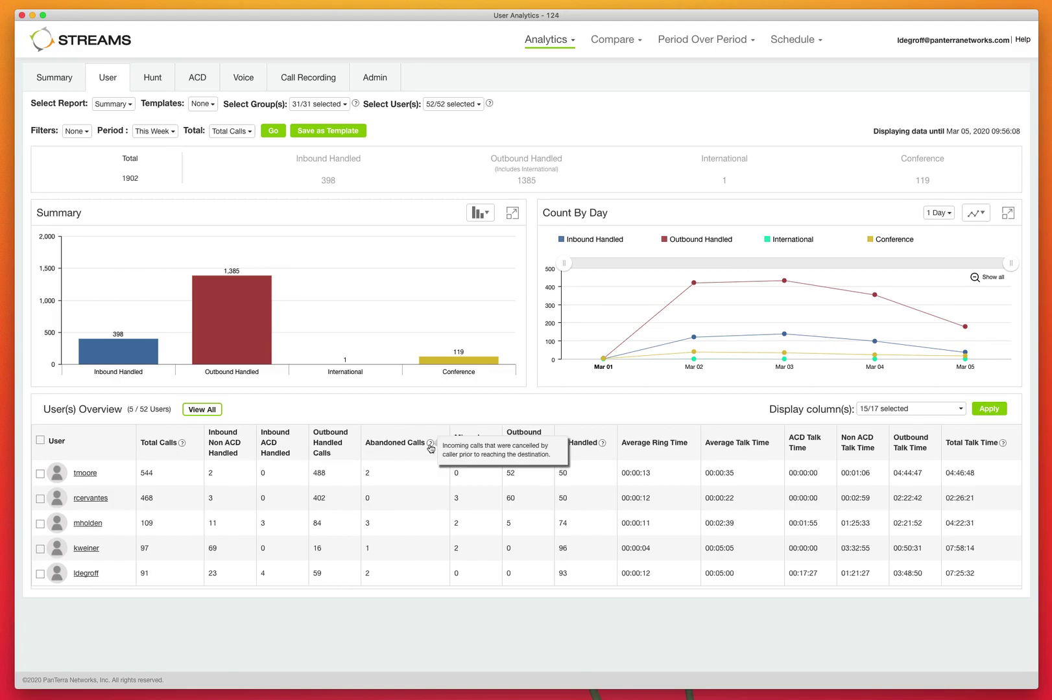
Display all 17 available columns in the User(s) Overview table
scroll(526, 478, "right", 3)
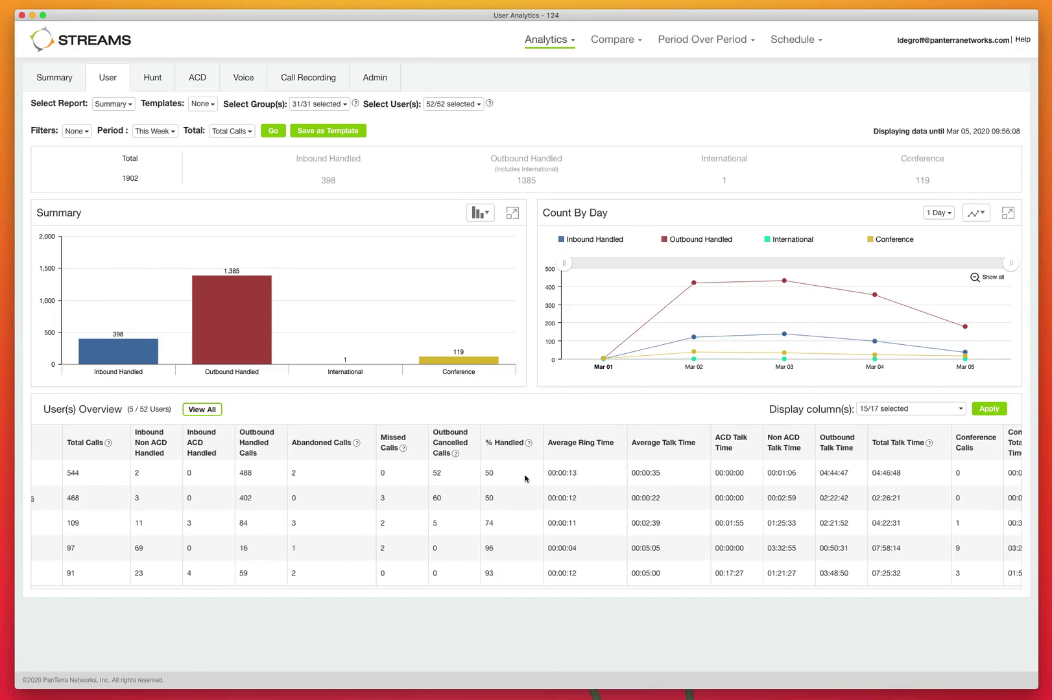
scroll(526, 479, "right", 2)
left_click(909, 411)
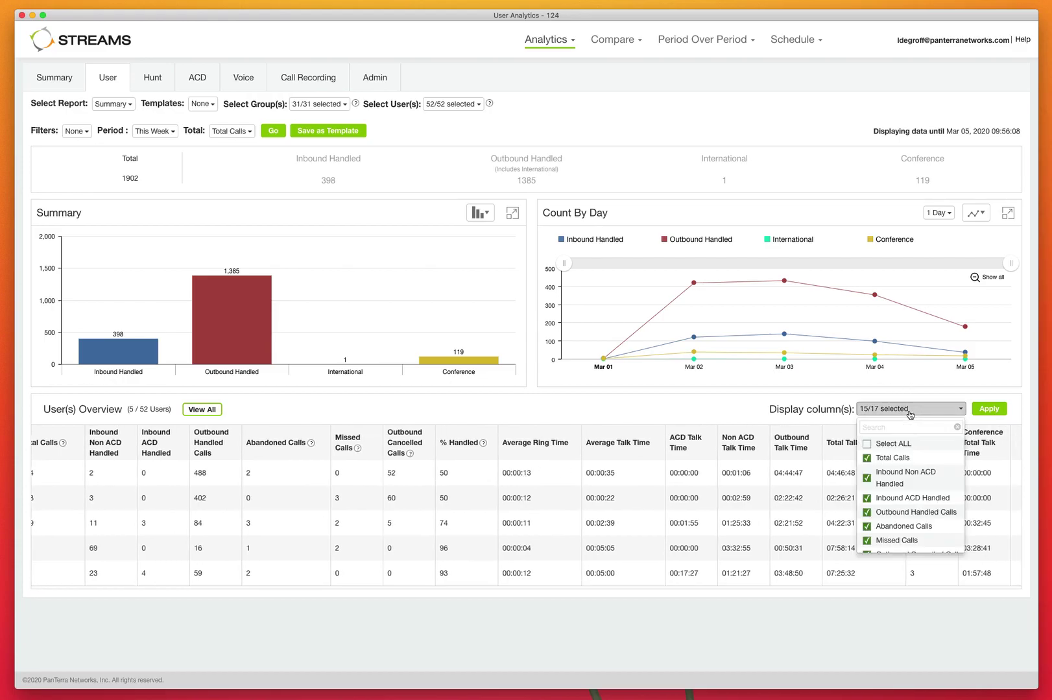
left_click(867, 444)
left_click(986, 410)
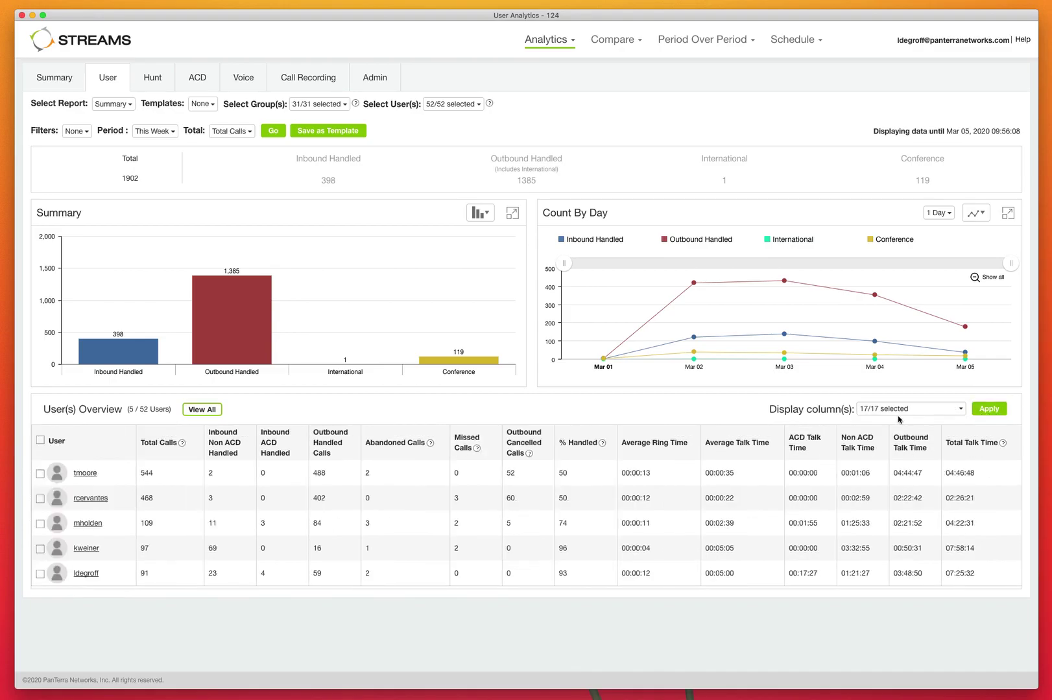
Examine the # Hold and Hold Time columns in the User(s) Overview table and review the list of selectable display columns
scroll(765, 461, "right", 5)
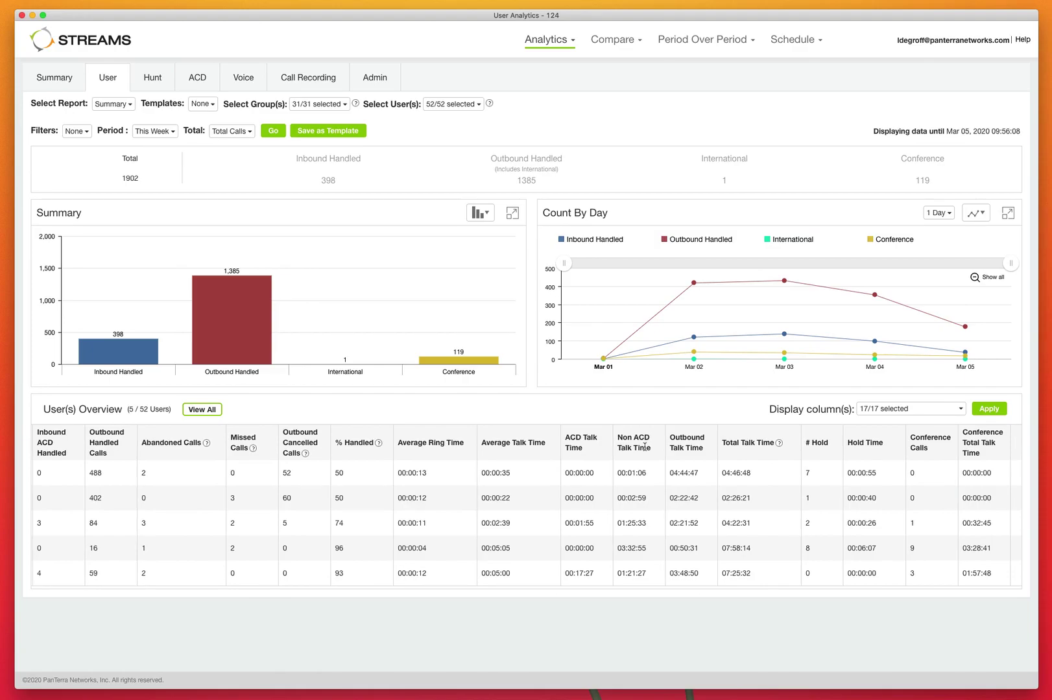
left_click_drag(829, 447, 803, 443)
left_click(939, 409)
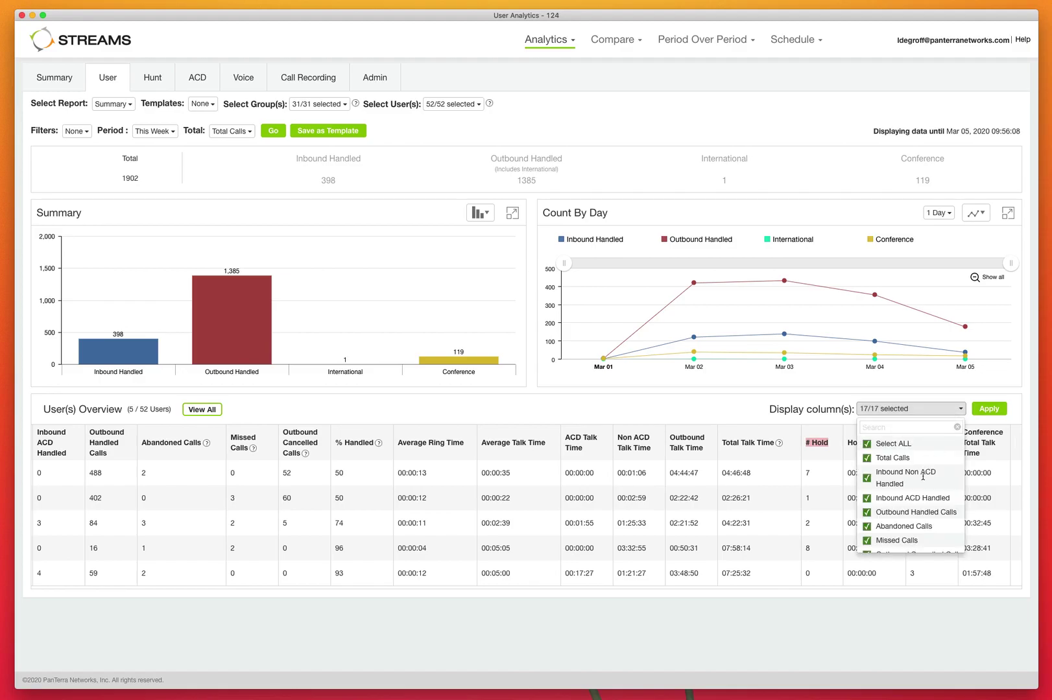
scroll(922, 477, "down", 5)
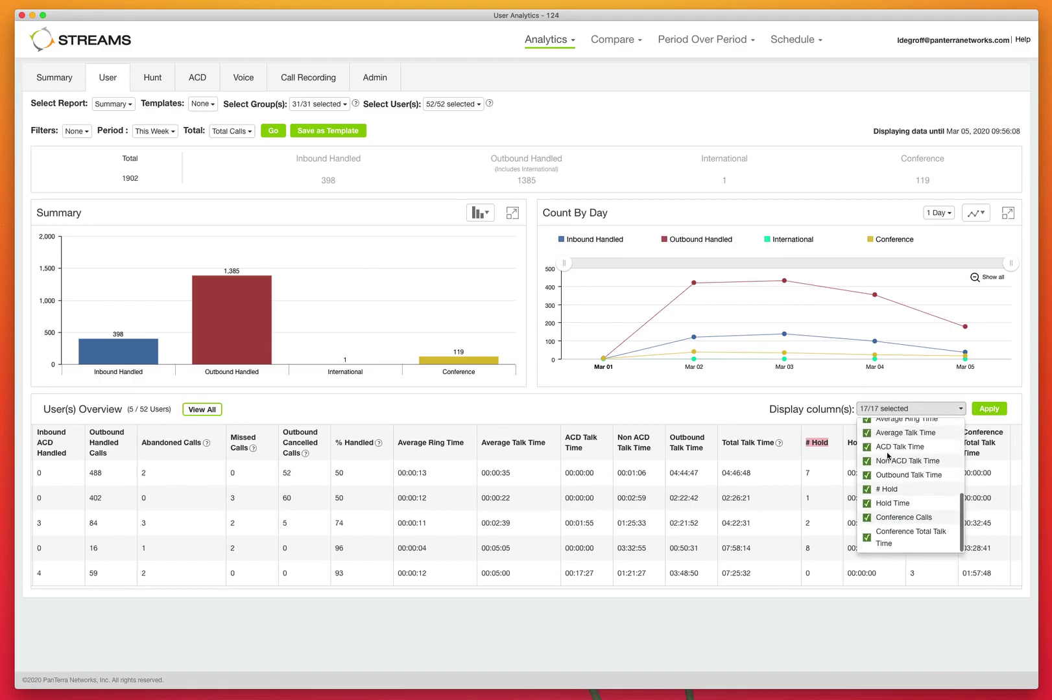
left_click(771, 437)
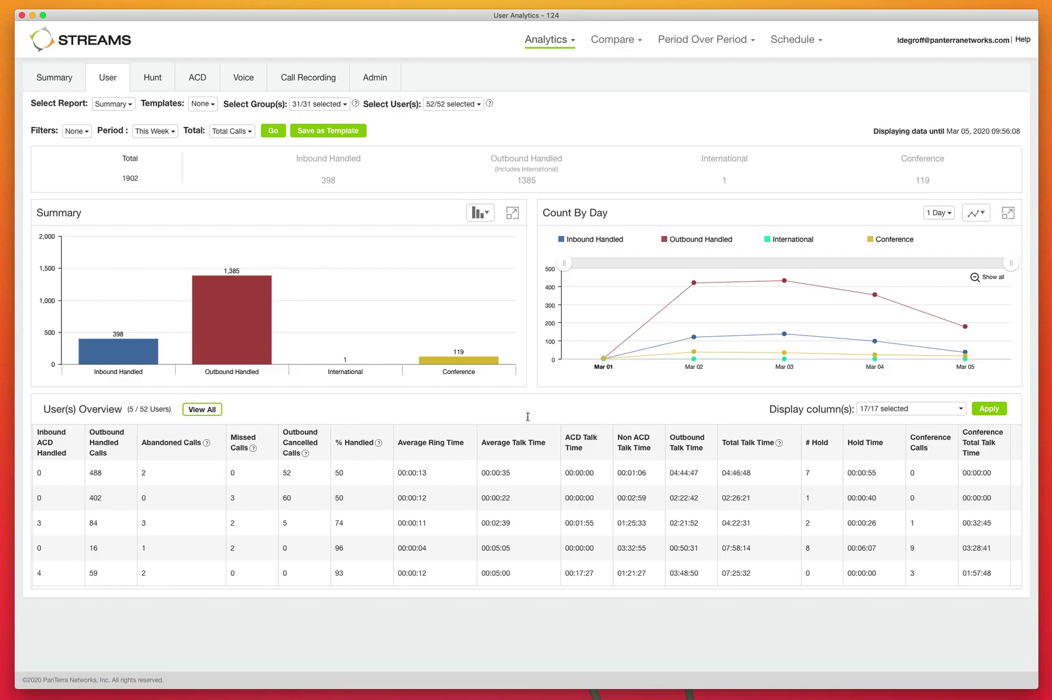
left_click(911, 408)
scroll(908, 475, "up", 2)
scroll(908, 475, "up", 1)
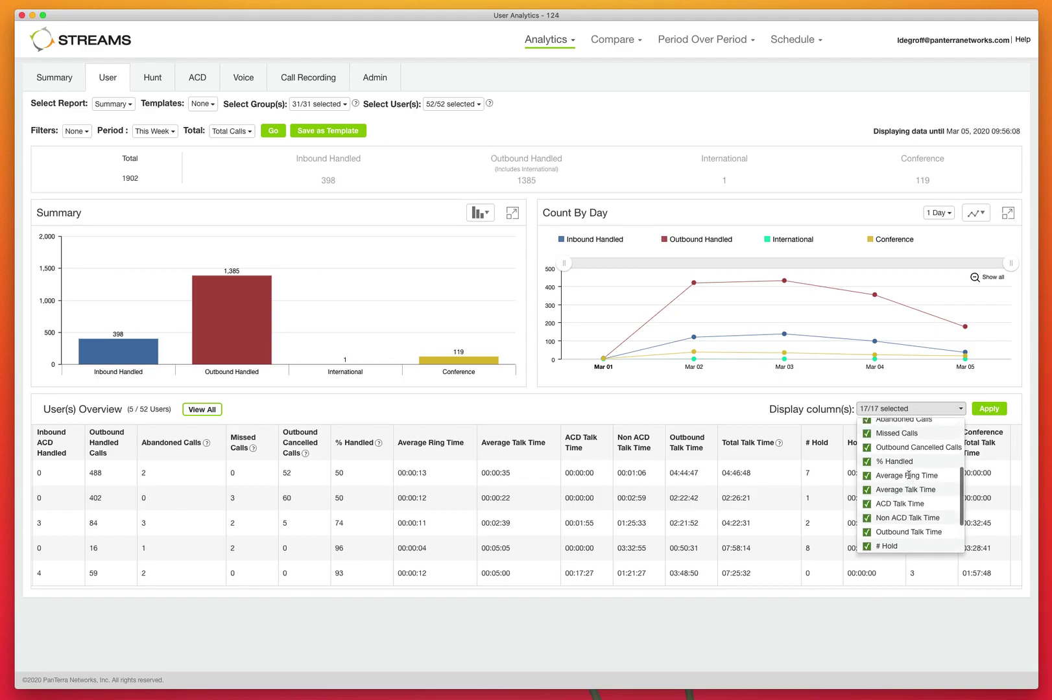
scroll(908, 475, "up", 3)
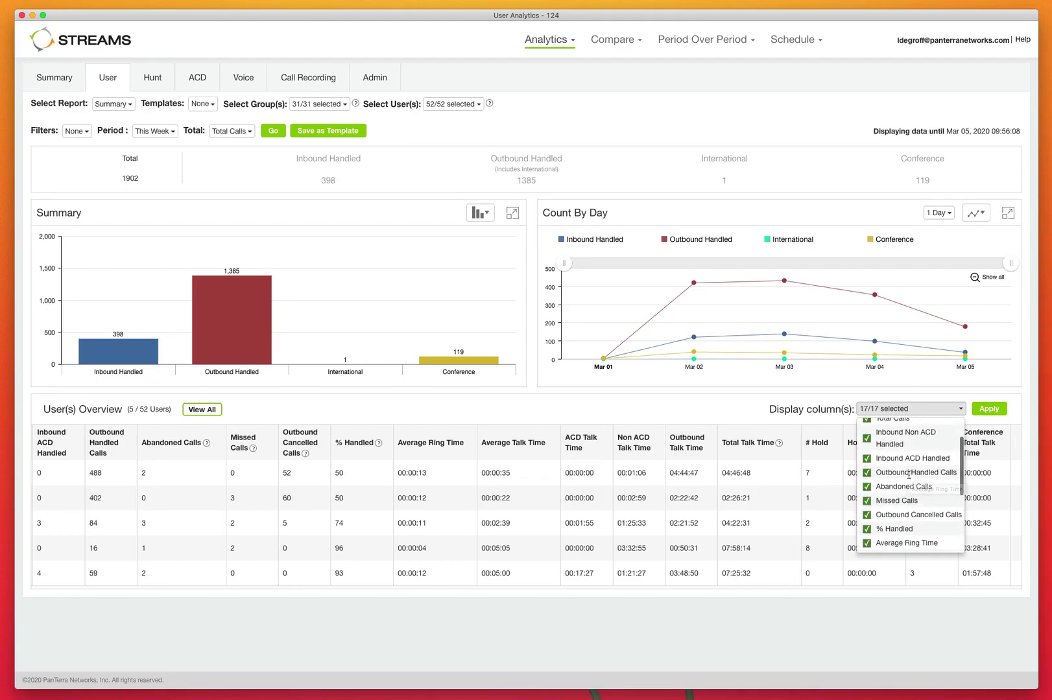
left_click(605, 414)
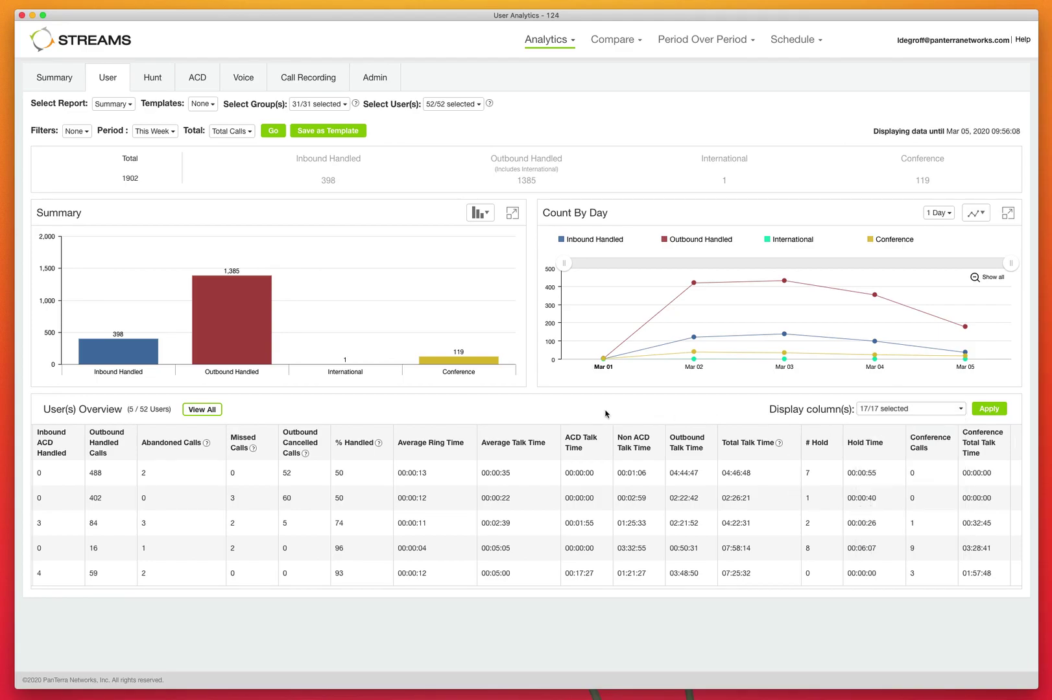
scroll(494, 471, "left", 5)
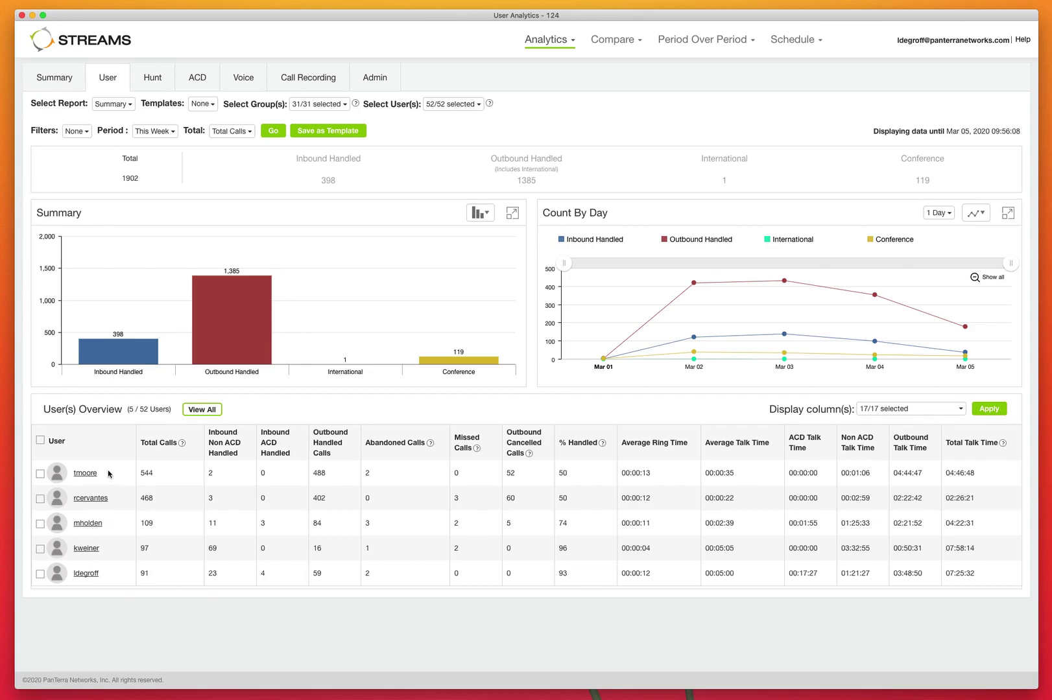
Open the call detail records of the first user in the User(s) Overview table and enlarge the CDR window over most of the screen
left_click(87, 474)
left_click_drag(556, 210, 111, 97)
left_click_drag(451, 406, 1029, 677)
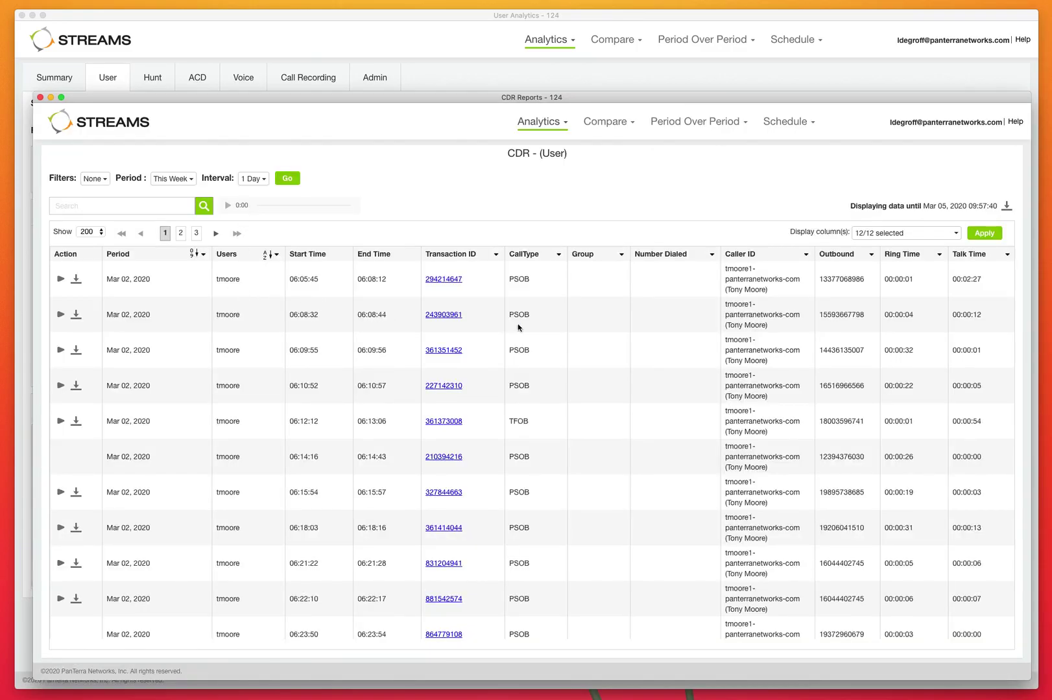
Examine the CDR report's columns through Hold Time, its selectable display columns and the recording playback action, and close the CDR window
scroll(574, 310, "right", 3)
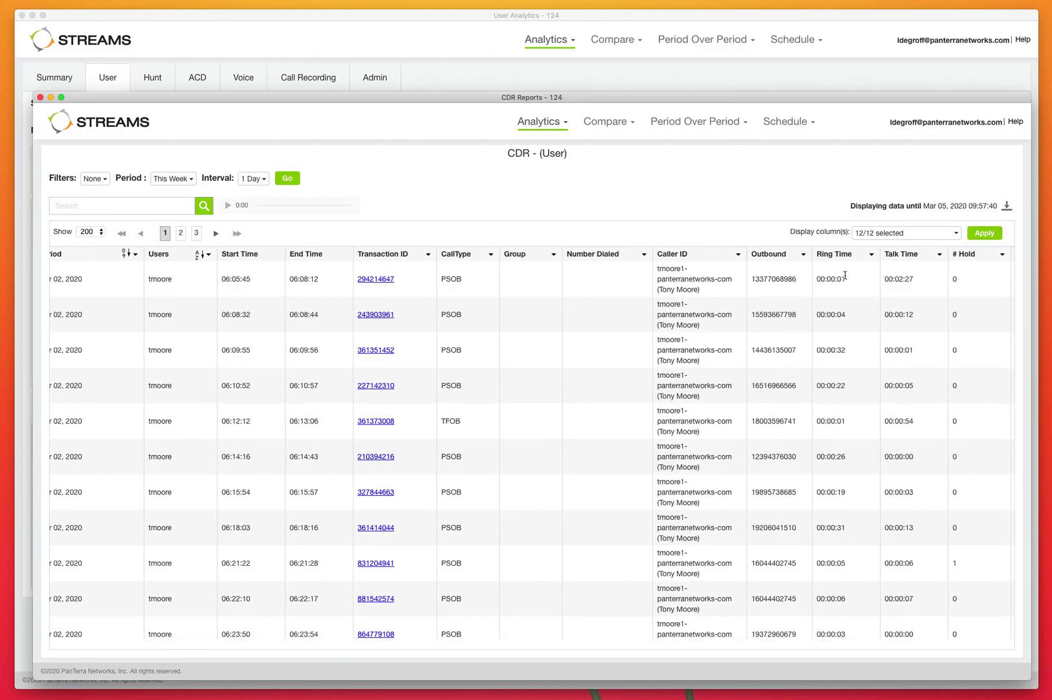
scroll(877, 288, "right", 8)
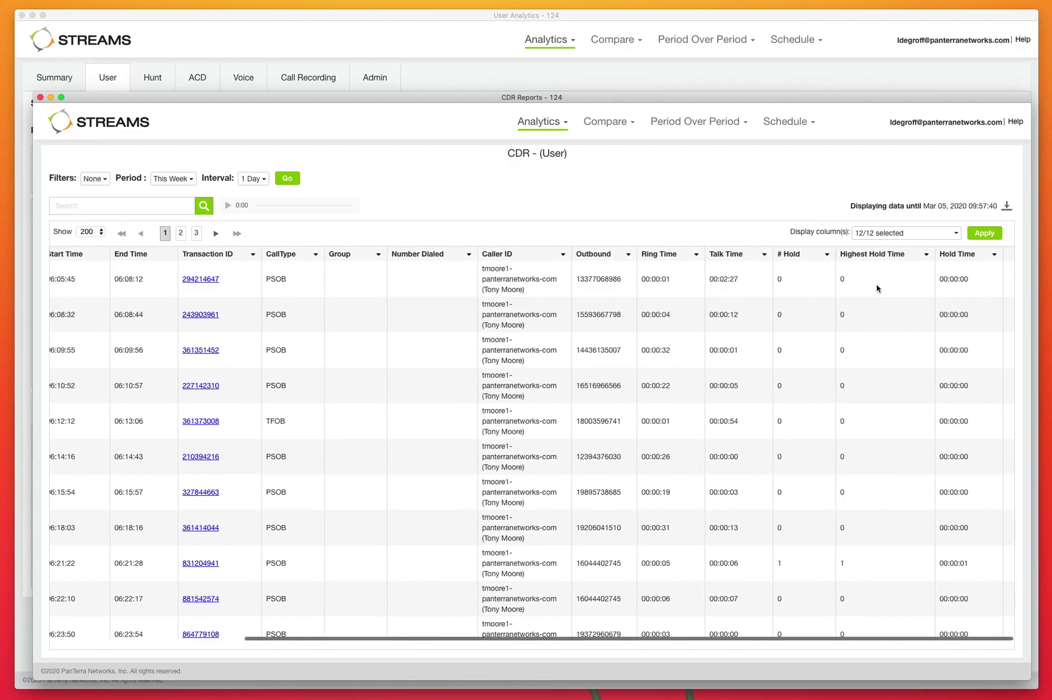
left_click(906, 235)
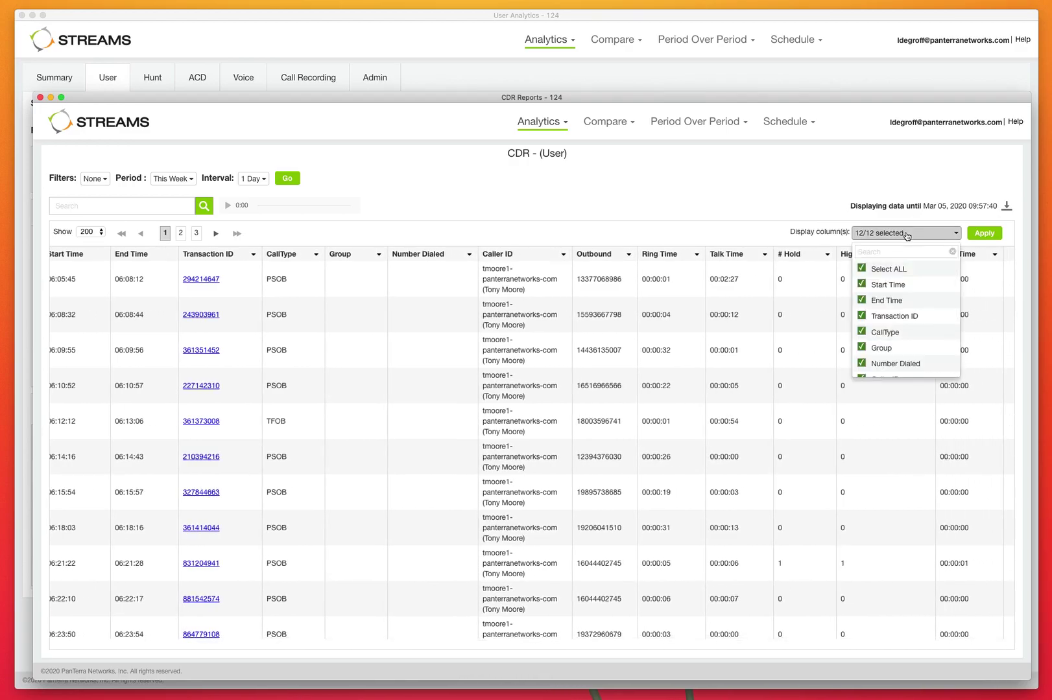
left_click(697, 237)
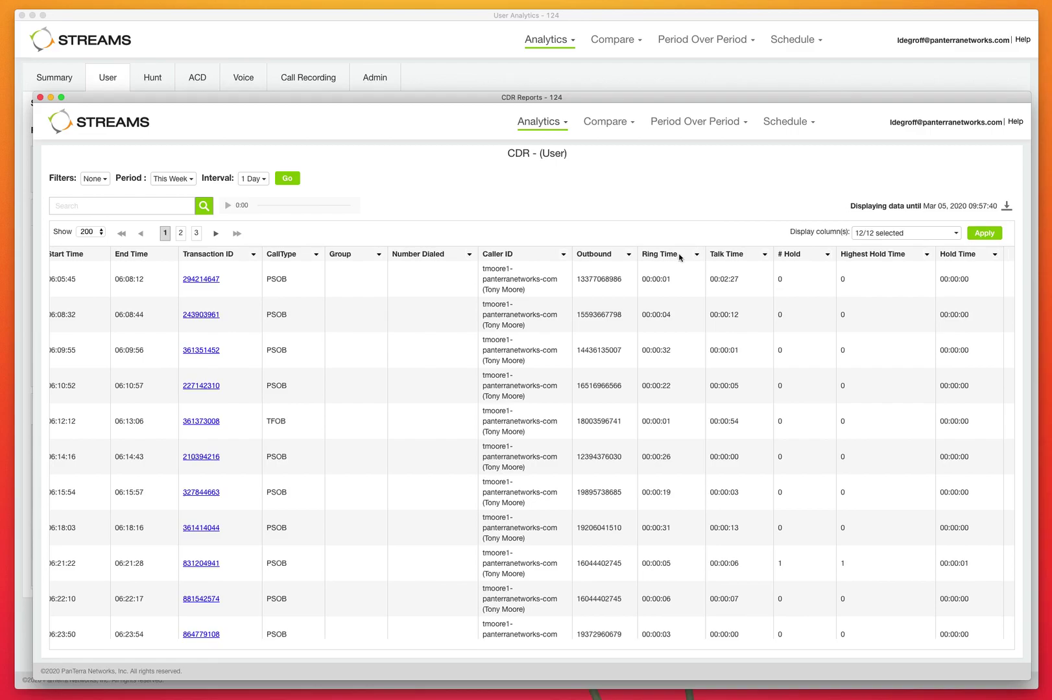
scroll(550, 366, "left", 10)
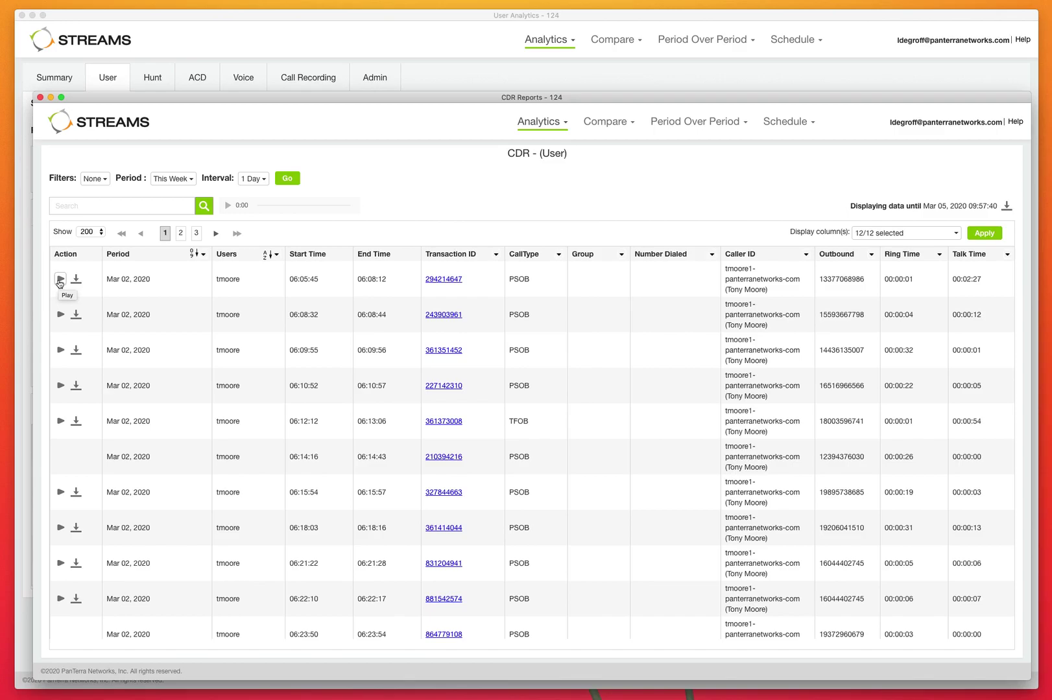
left_click(40, 98)
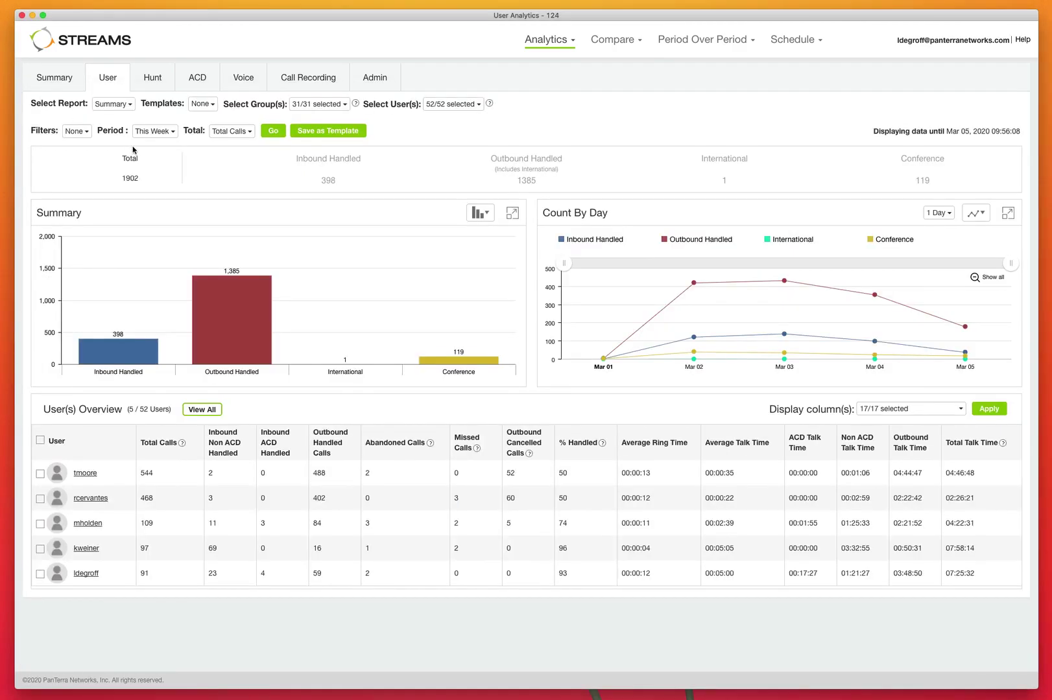
Open the Summary report for hunt groups
left_click(156, 81)
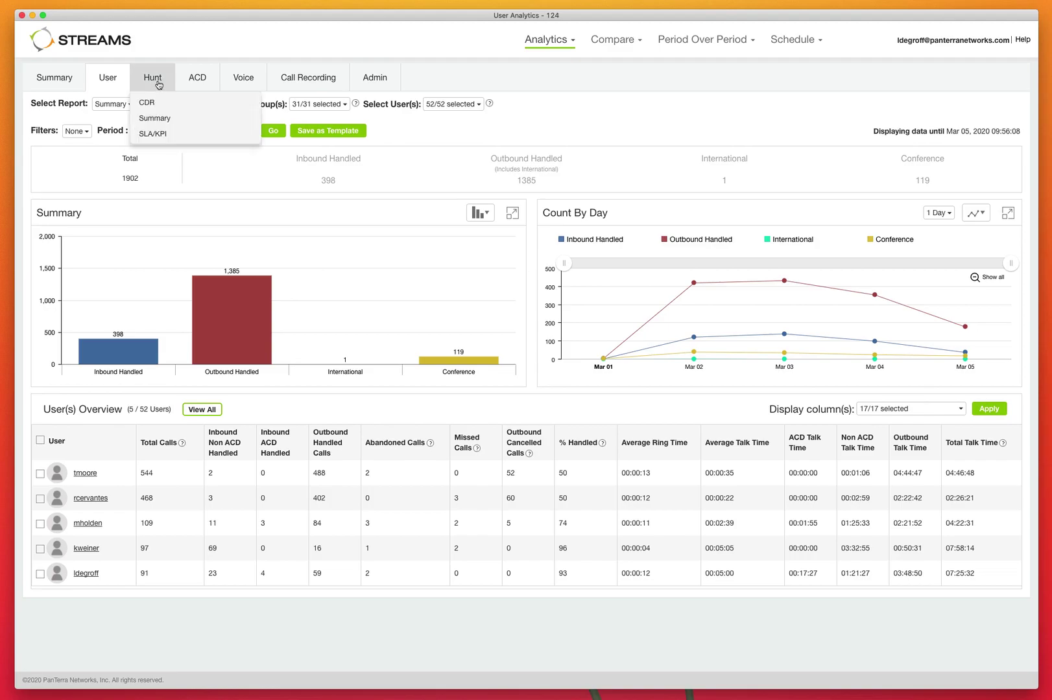
left_click(162, 121)
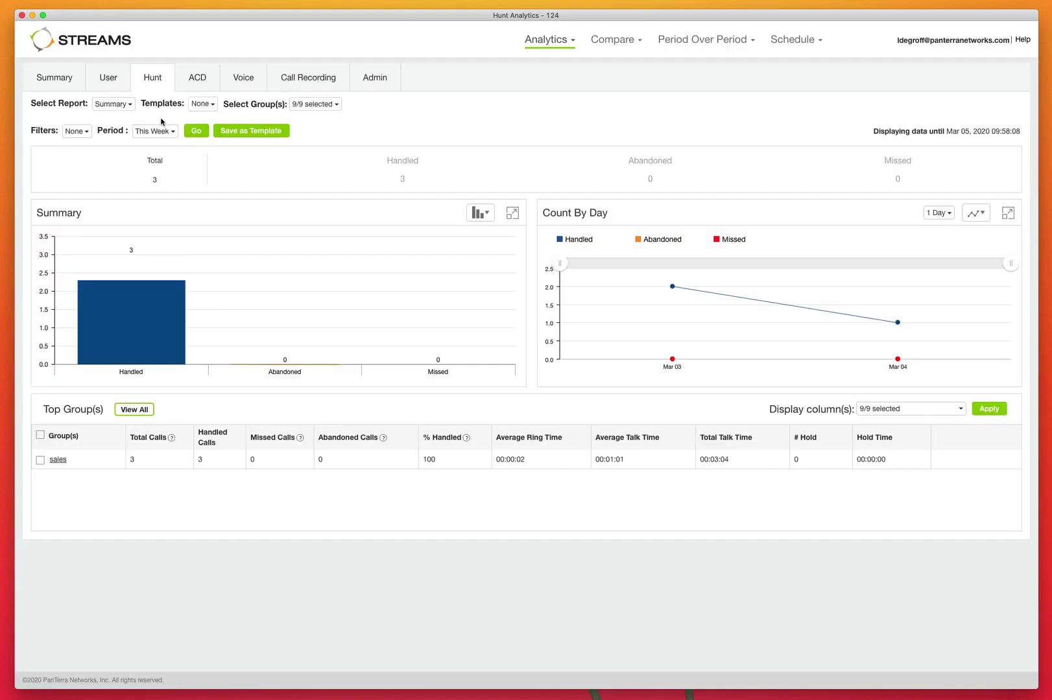
left_click(160, 81)
mouse_move(352, 359)
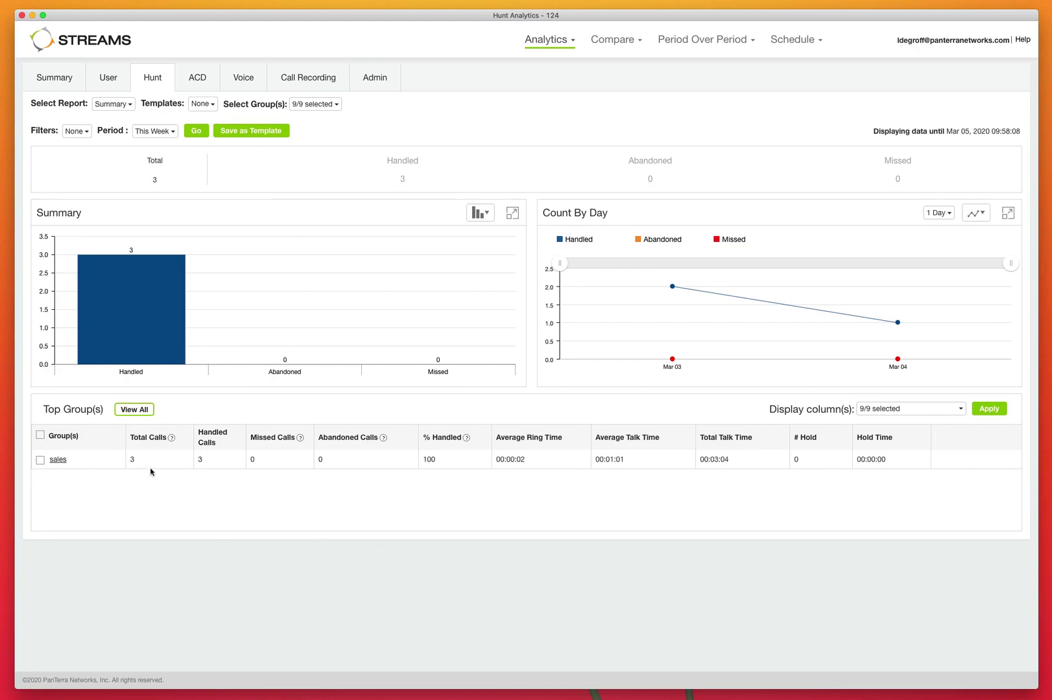
Review the list of selectable display columns for the Top Group(s) table
left_click(882, 413)
scroll(909, 478, "down", 2)
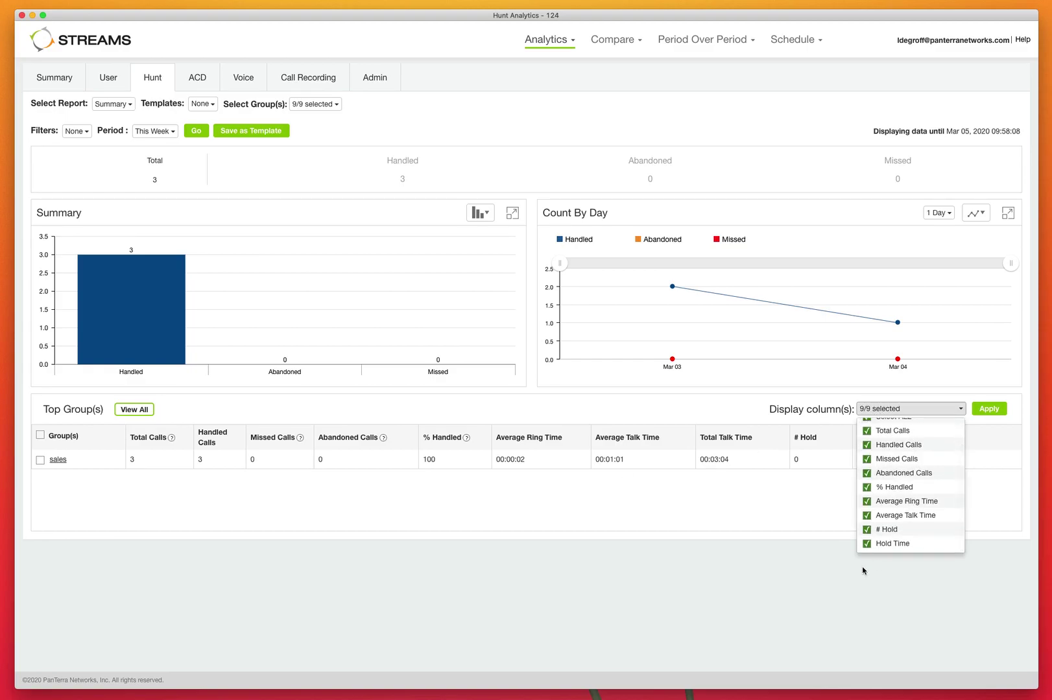
left_click(765, 501)
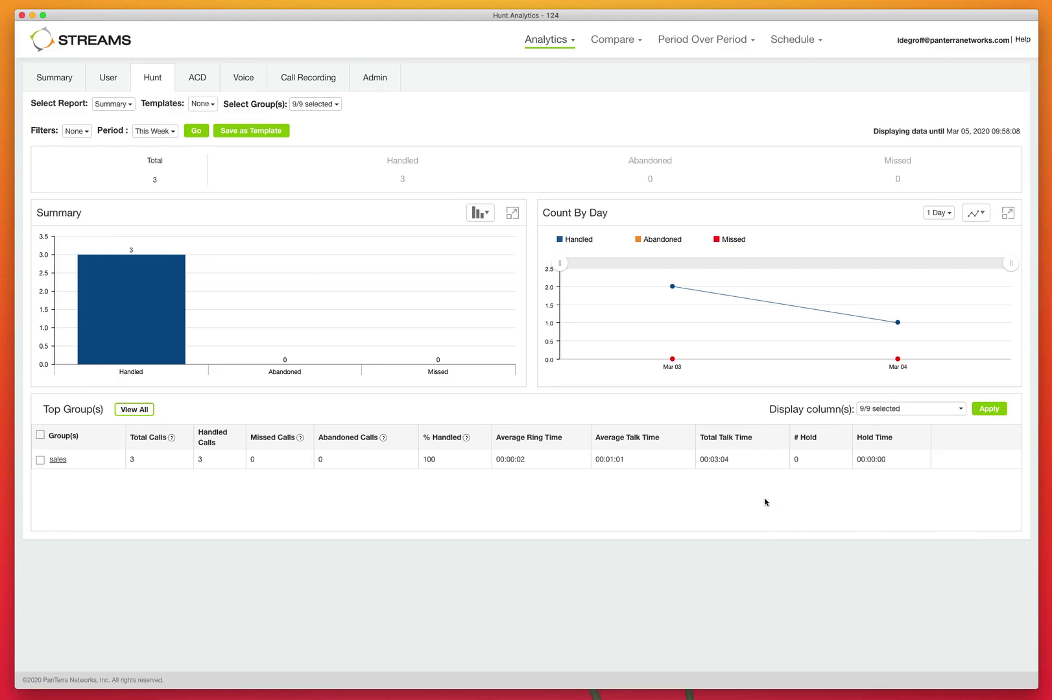
Open the ACD Agent Summary report and review the lists of selectable queues and agents
left_click(217, 92)
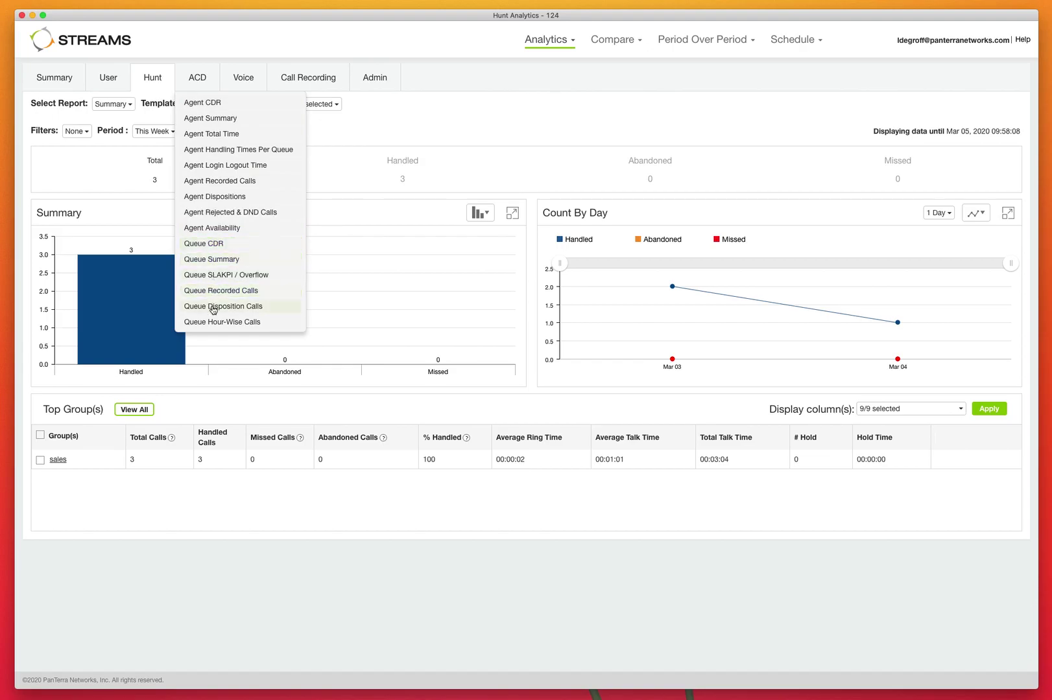
left_click(222, 122)
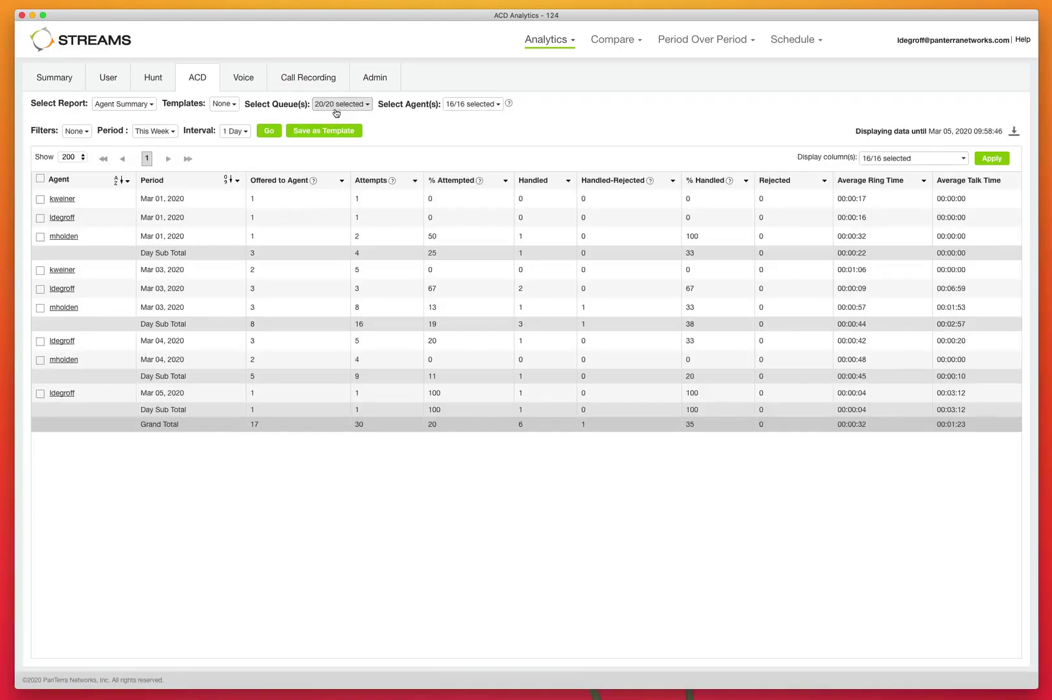
left_click(343, 107)
scroll(345, 182, "down", 5)
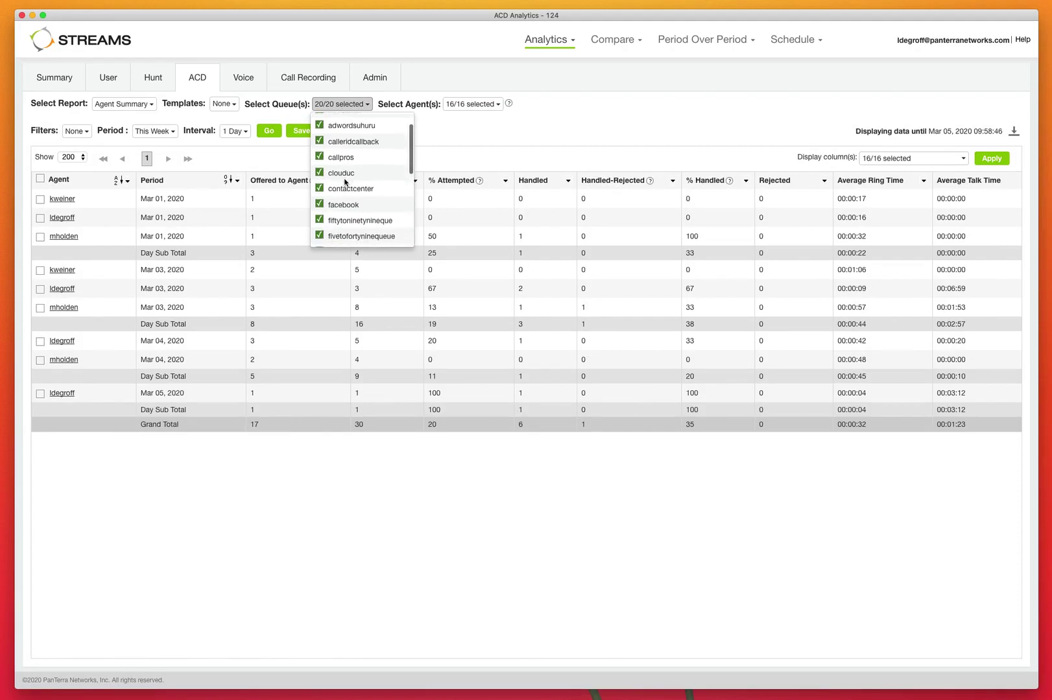
scroll(344, 183, "down", 3)
scroll(344, 182, "up", 10)
left_click(472, 103)
scroll(487, 187, "down", 3)
scroll(487, 187, "down", 2)
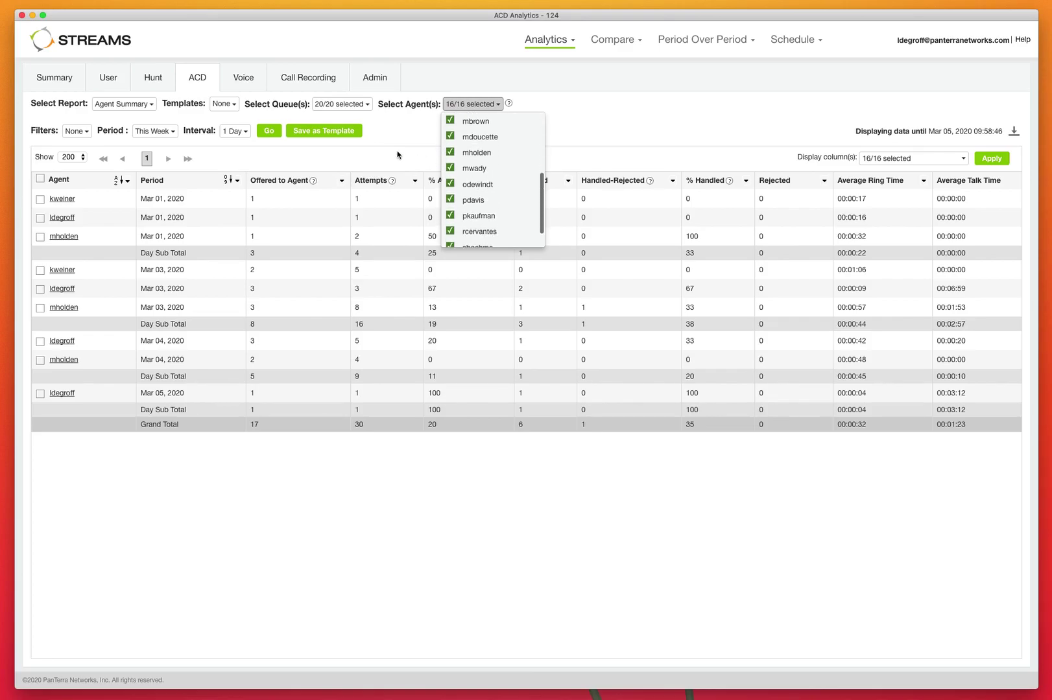
left_click(399, 156)
Review the available Period and Interval options for the Agent Summary report
left_click(154, 132)
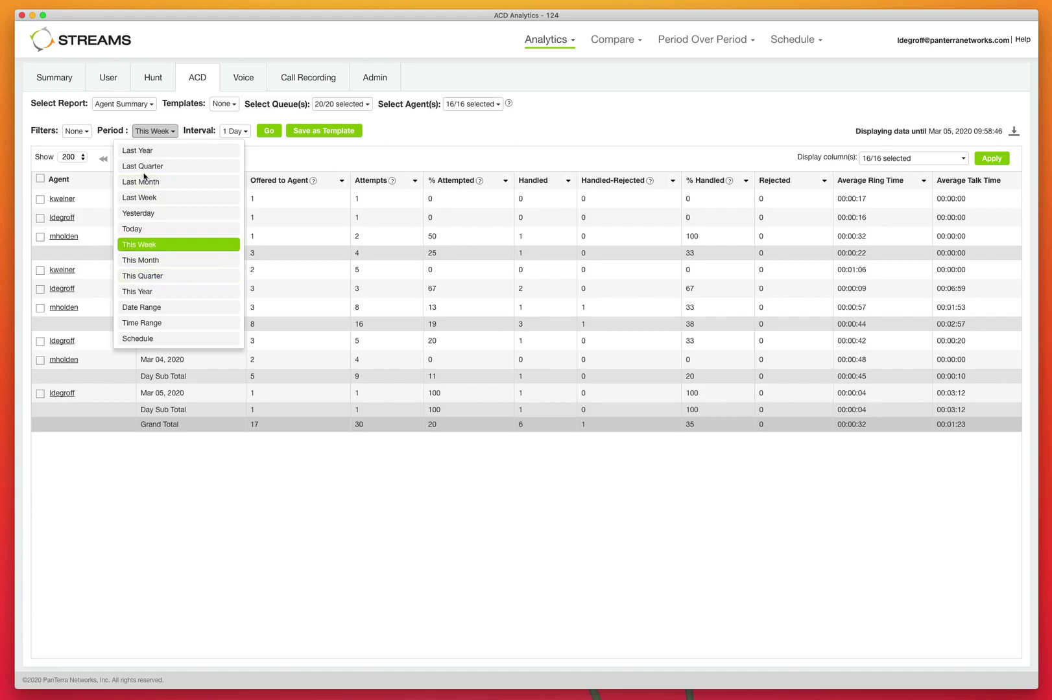
left_click(235, 131)
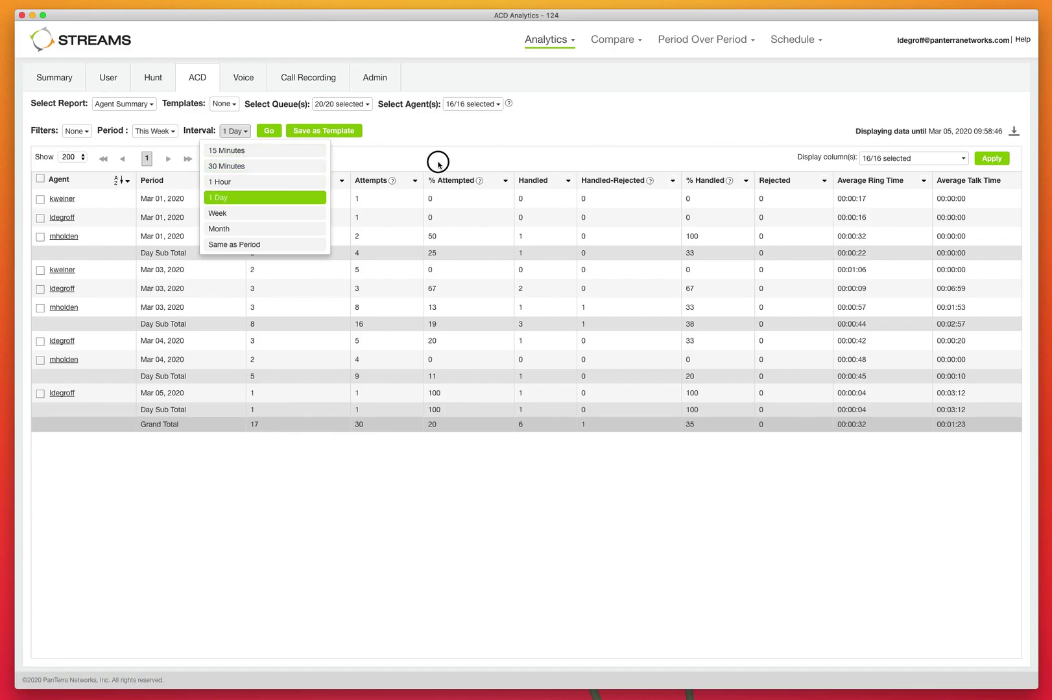
left_click(434, 161)
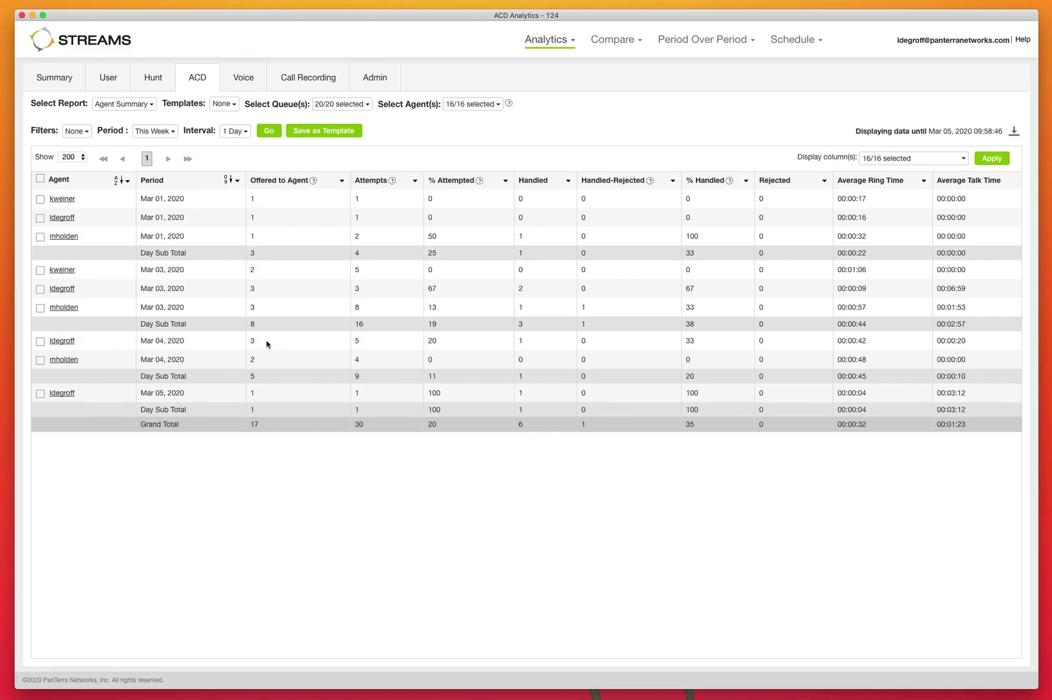
Set the Agent Summary report's interval to Week and rerun the report
left_click(231, 131)
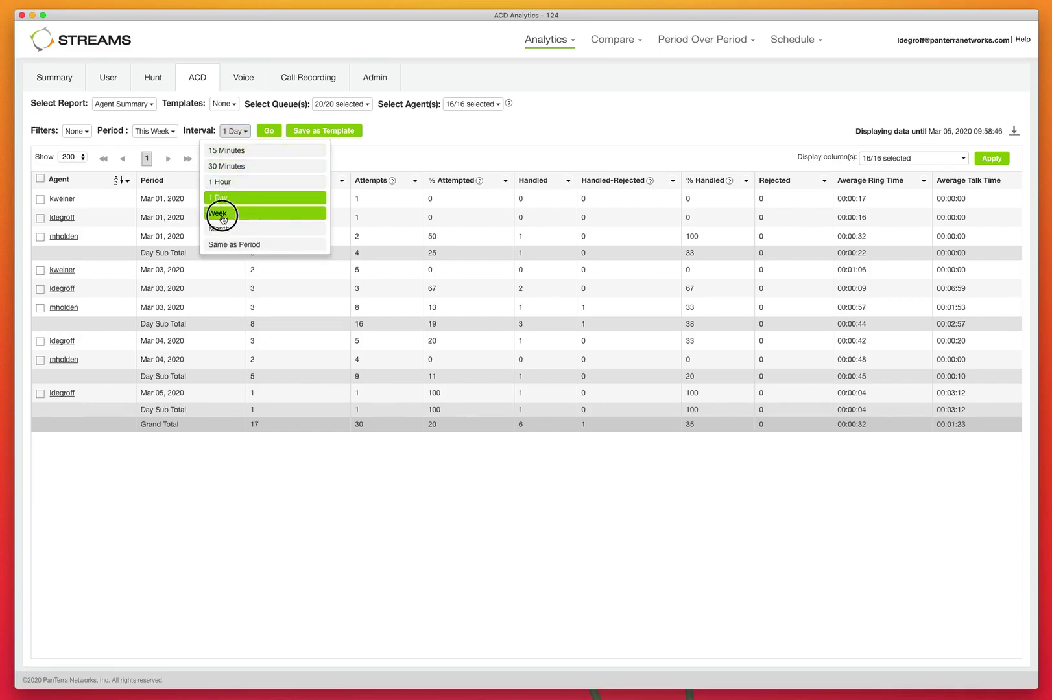
left_click(223, 216)
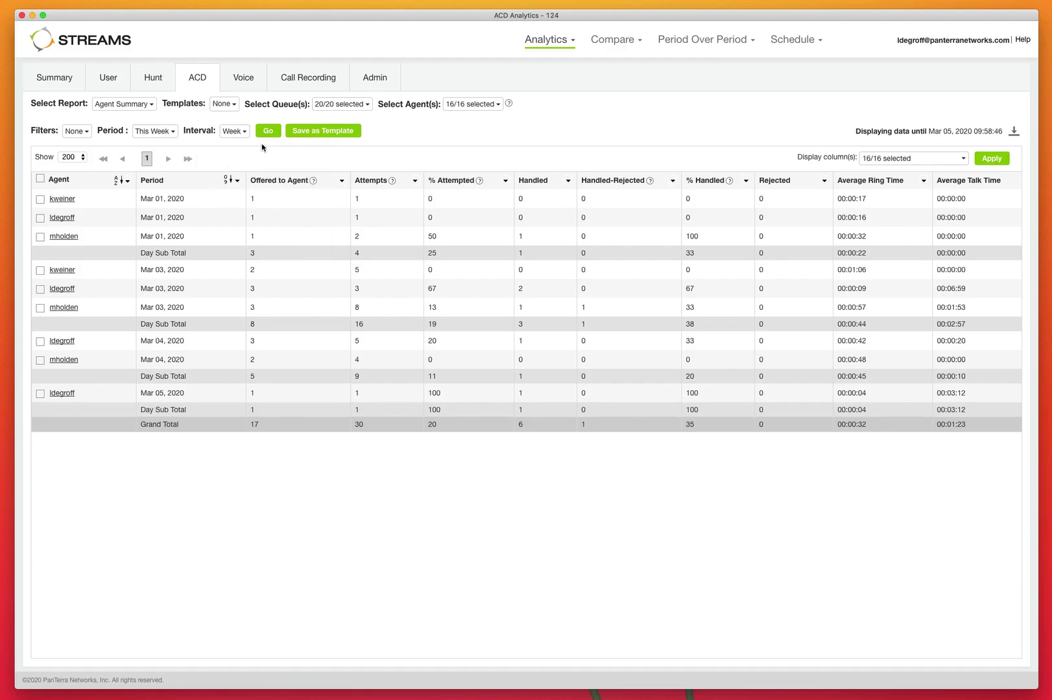
left_click(269, 131)
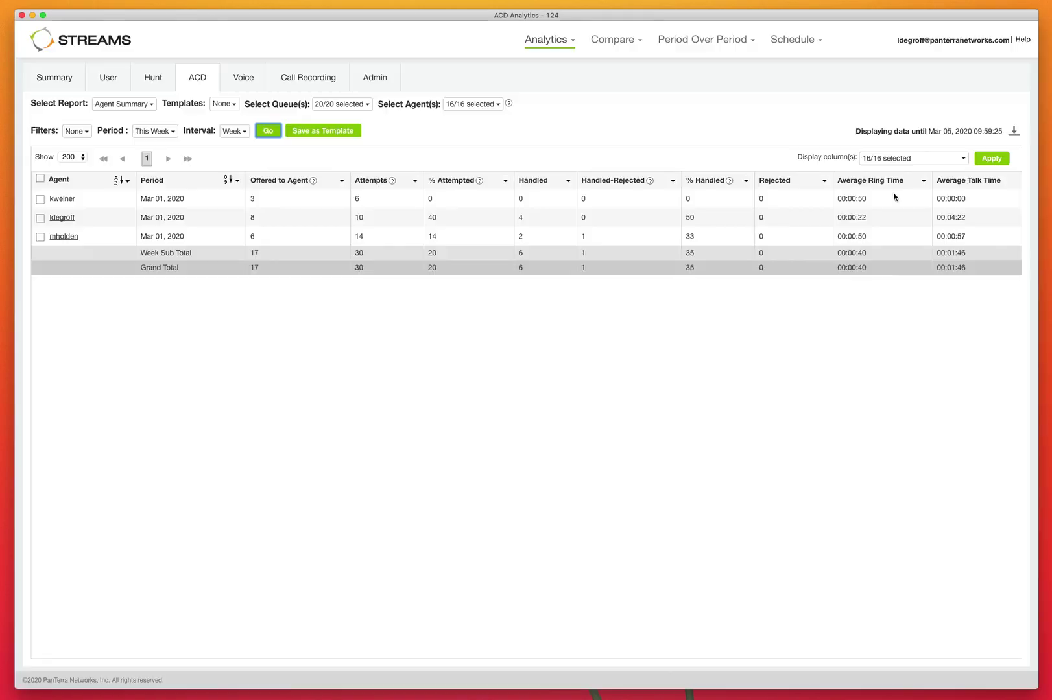
Review the list of selectable display columns for the Agent Summary report
left_click(916, 158)
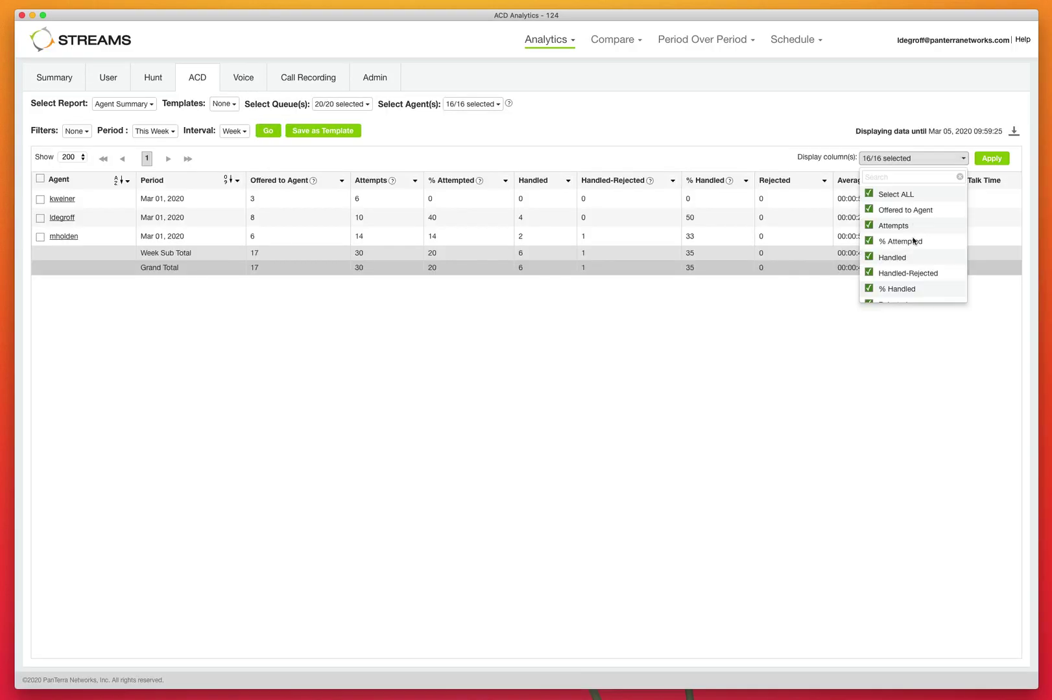
scroll(911, 254, "down", 2)
scroll(911, 253, "down", 3)
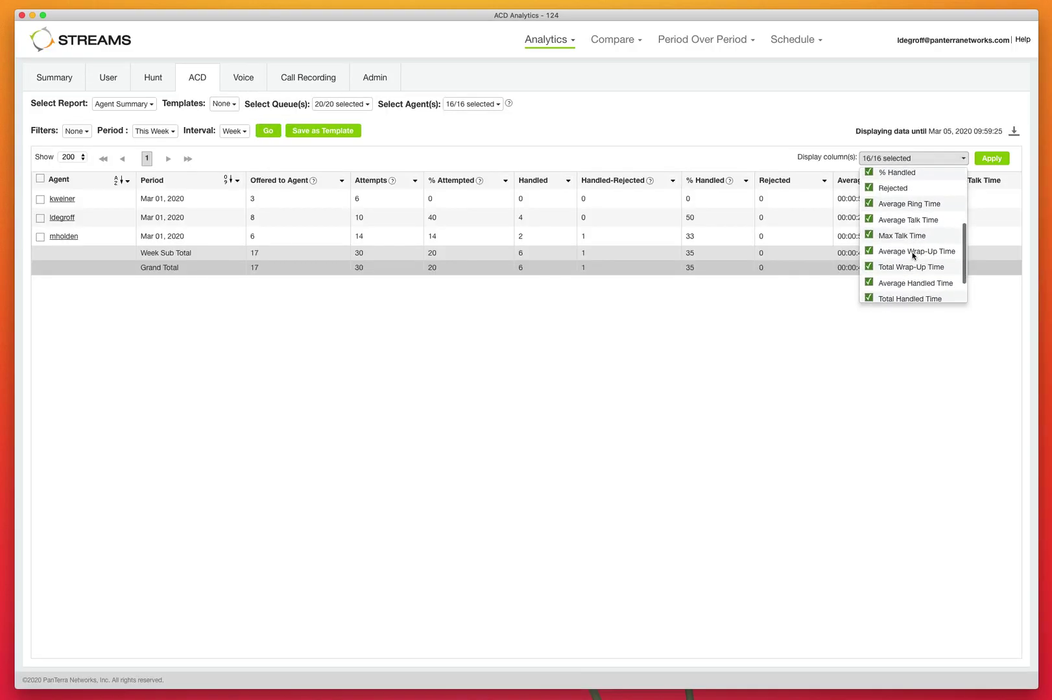
left_click(615, 400)
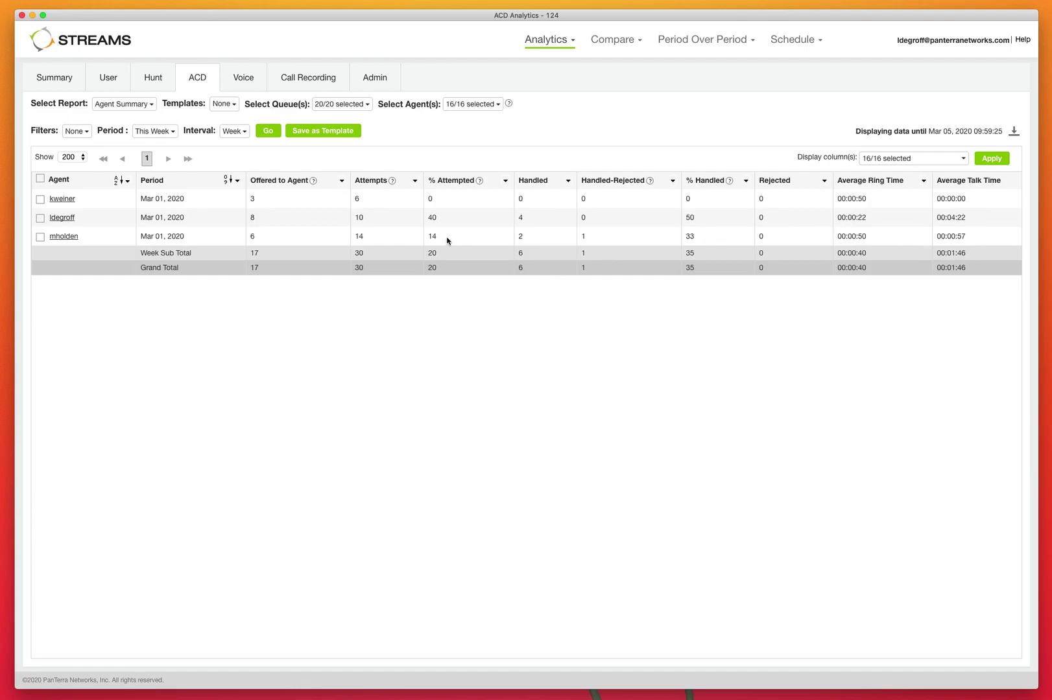
Examine the Agent Summary columns from Offered to Agent through Hold Time, the % Handled explanation and the saved report templates
left_click(247, 197)
left_click(361, 199)
left_click_drag(362, 200, 350, 202)
scroll(460, 211, "right", 5)
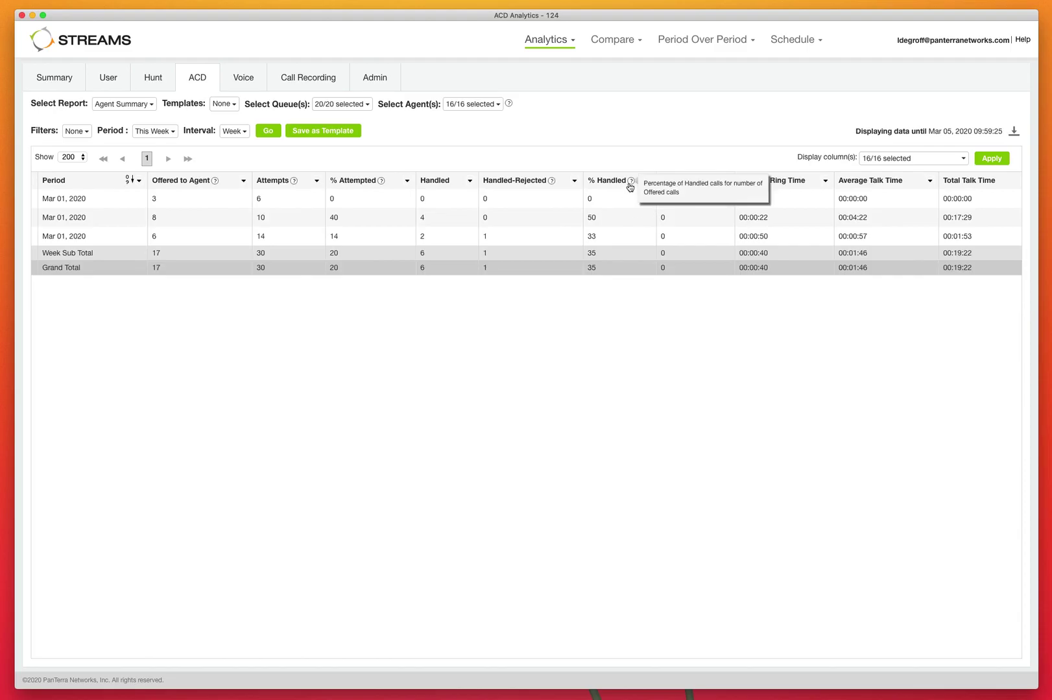
scroll(718, 258, "right", 3)
scroll(718, 258, "right", 8)
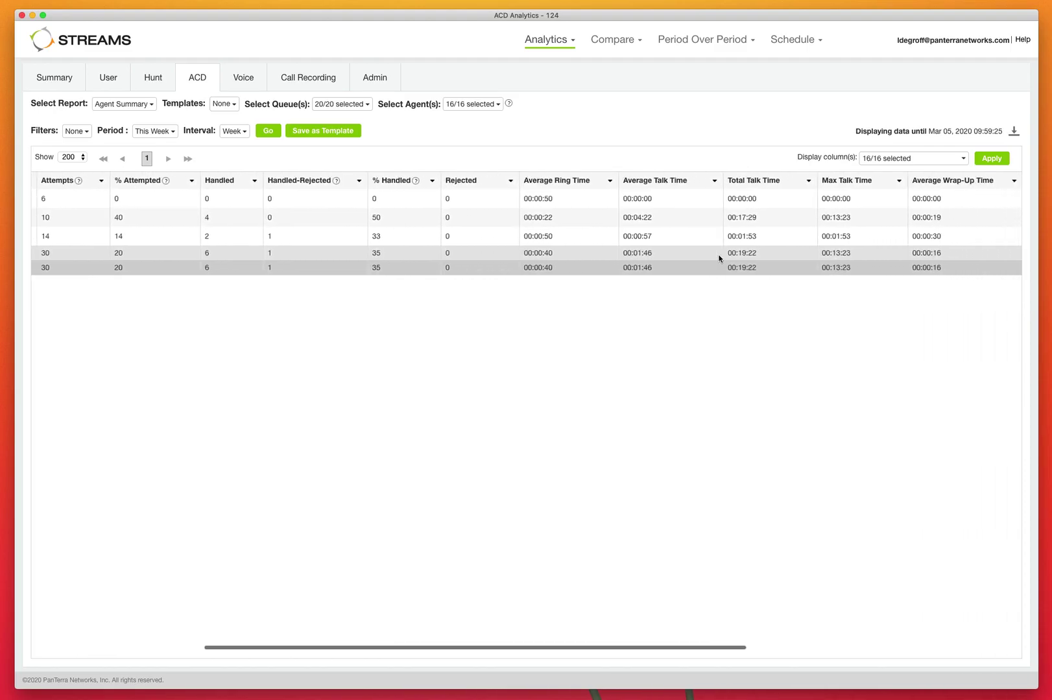
scroll(718, 258, "right", 1)
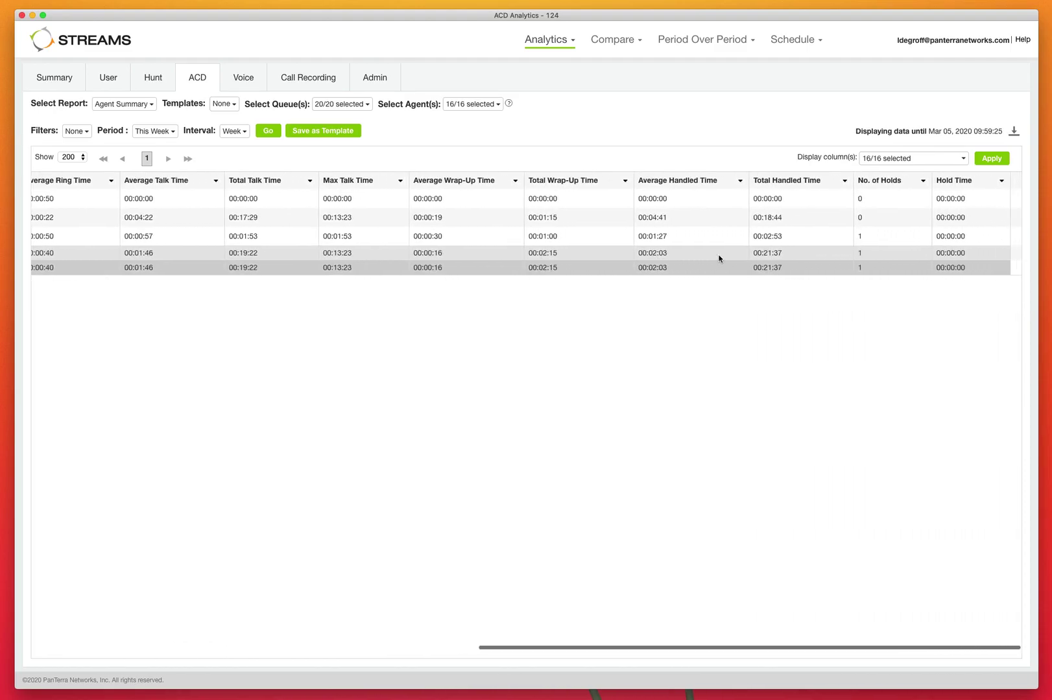
scroll(719, 258, "left", 8)
scroll(718, 258, "left", 5)
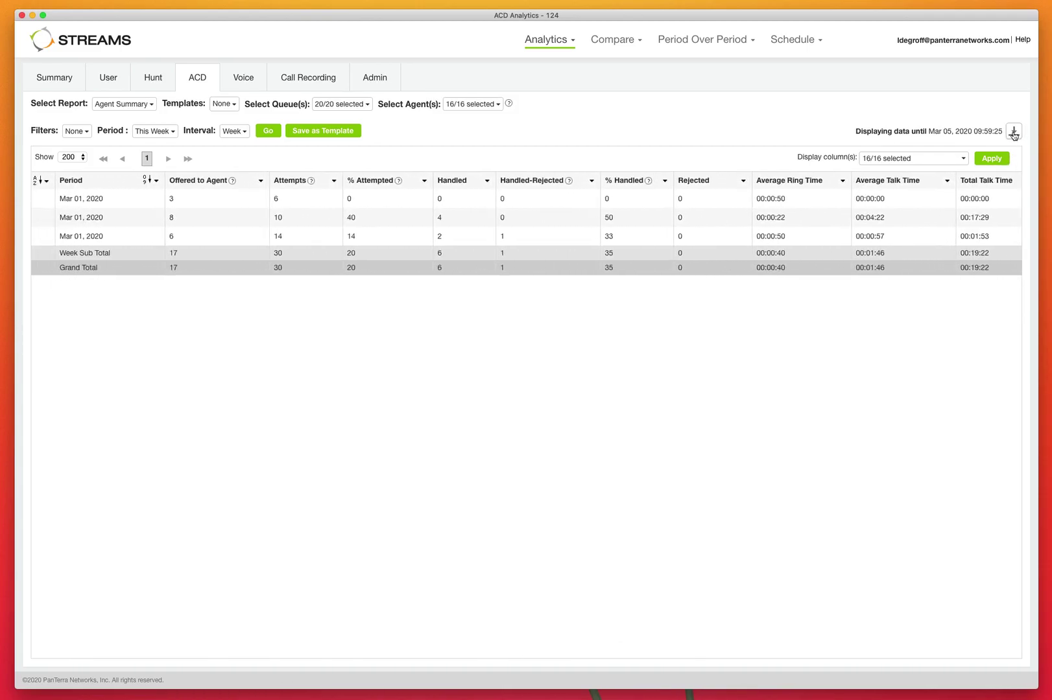
scroll(598, 312, "left", 2)
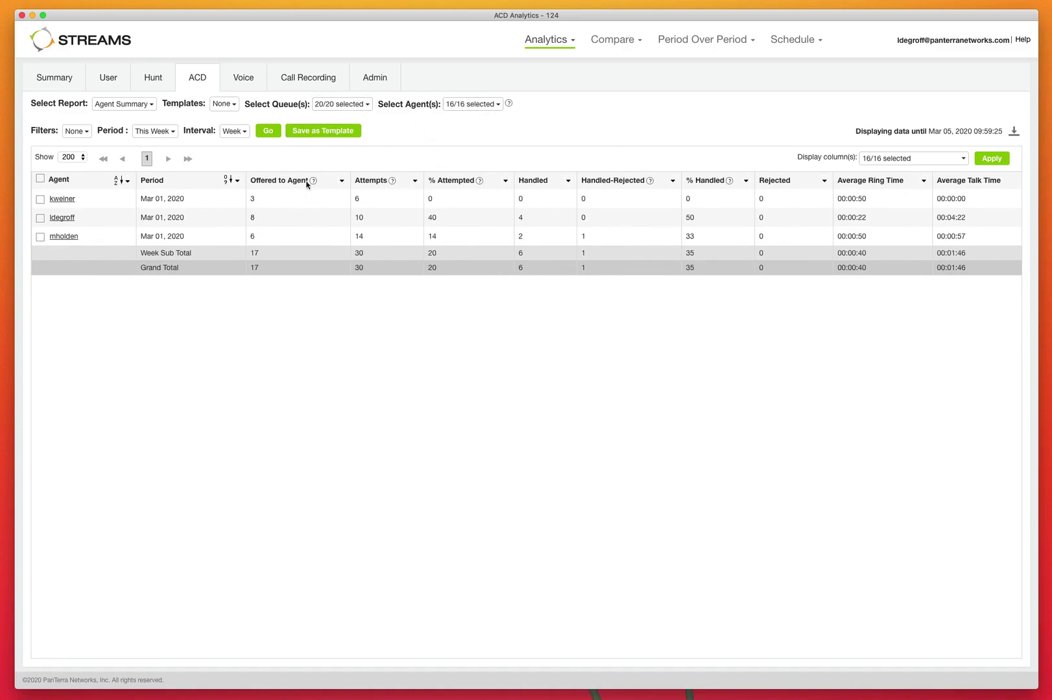
left_click(232, 105)
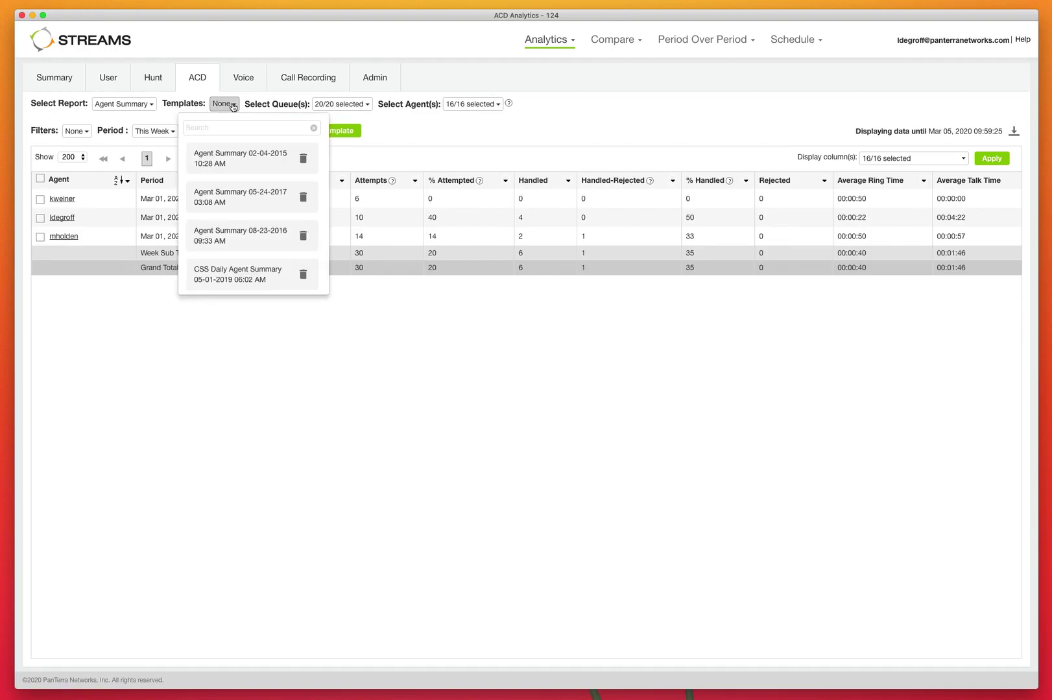
left_click(485, 134)
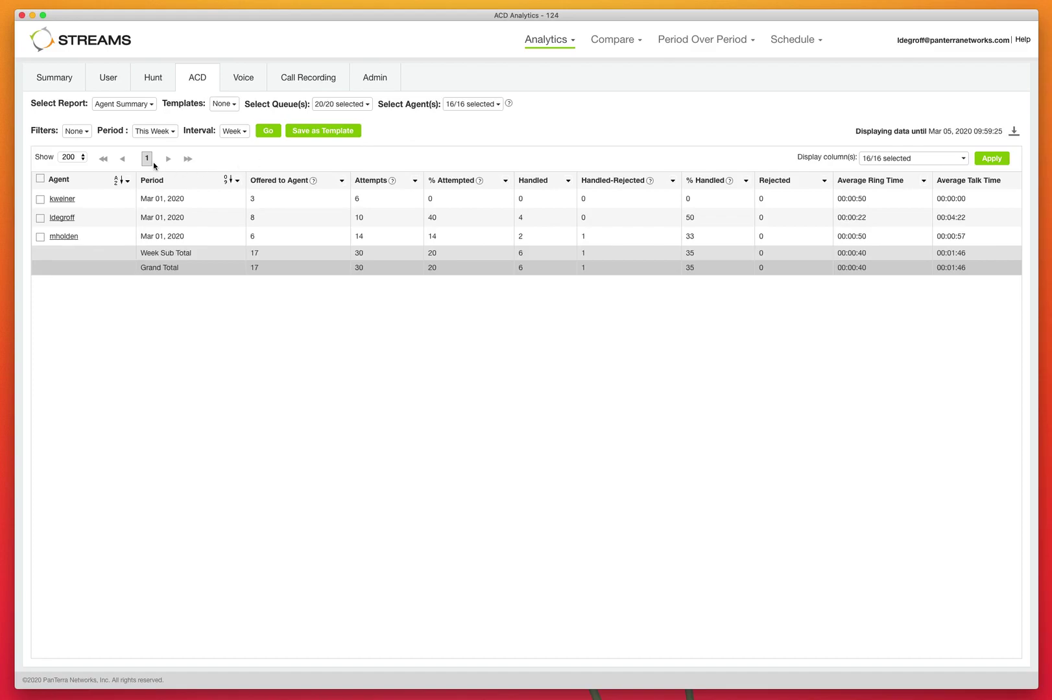
Open the ACD Queue Summary report and examine the Queue Call Result Overview table
mouse_move(198, 76)
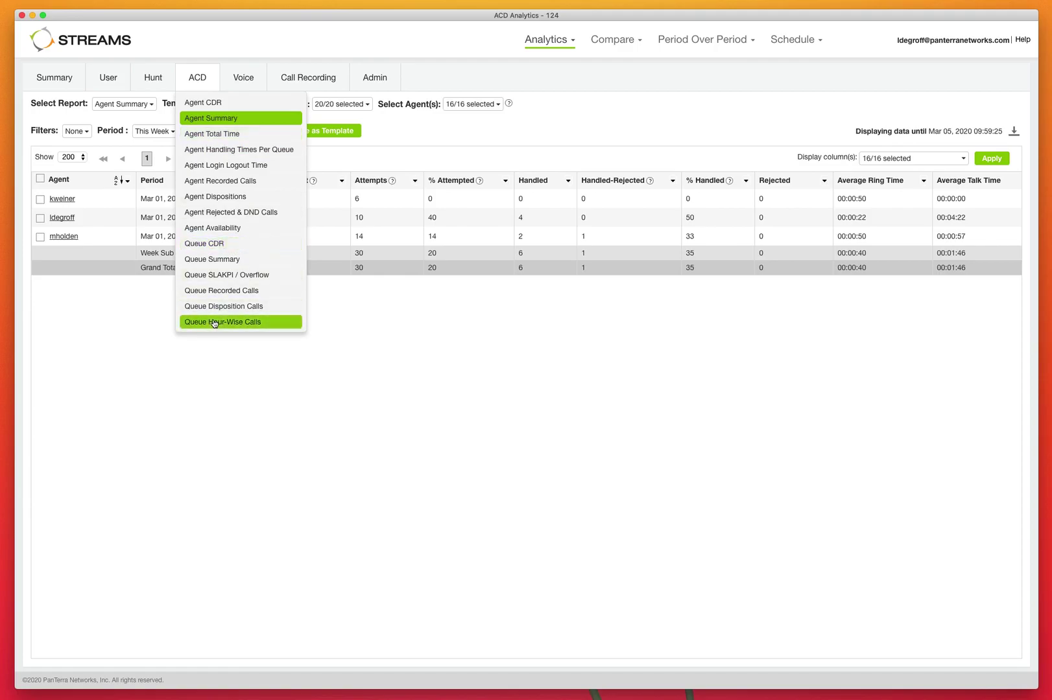
left_click(215, 259)
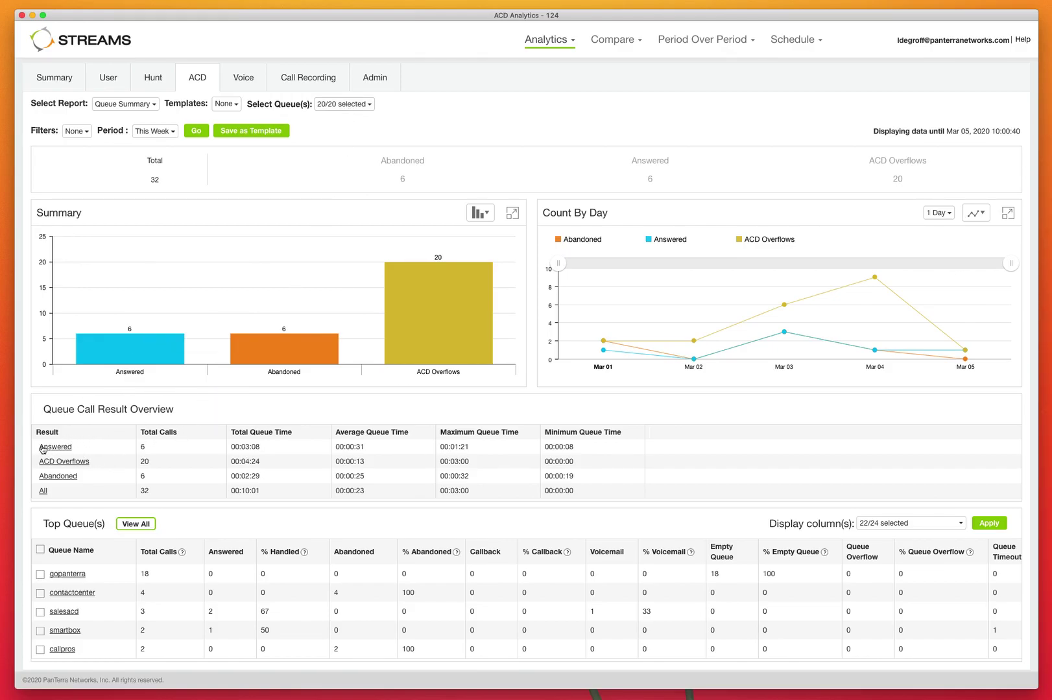
left_click_drag(37, 432, 645, 490)
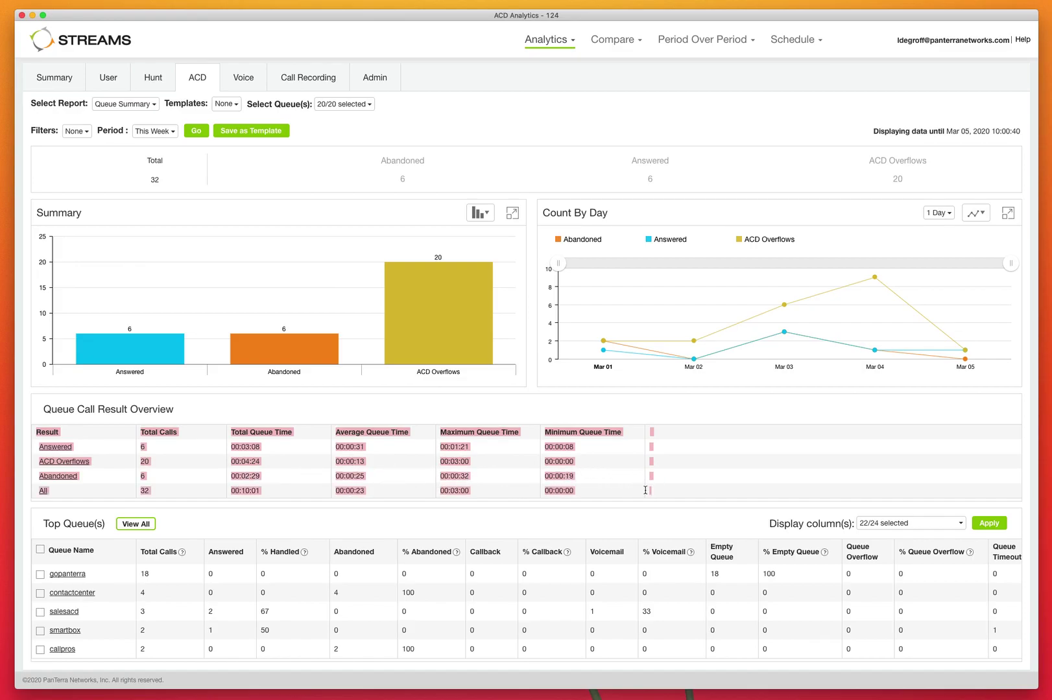
left_click(499, 475)
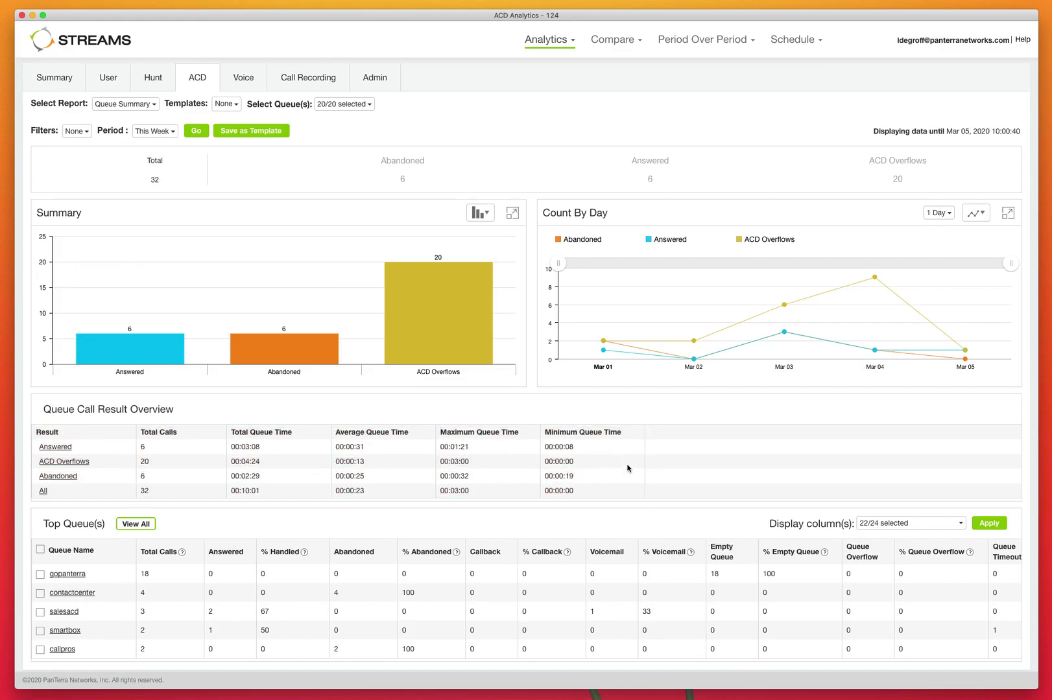
Limit the Queue Summary report to the salesacd queue only and rerun it
scroll(618, 494, "down", 1)
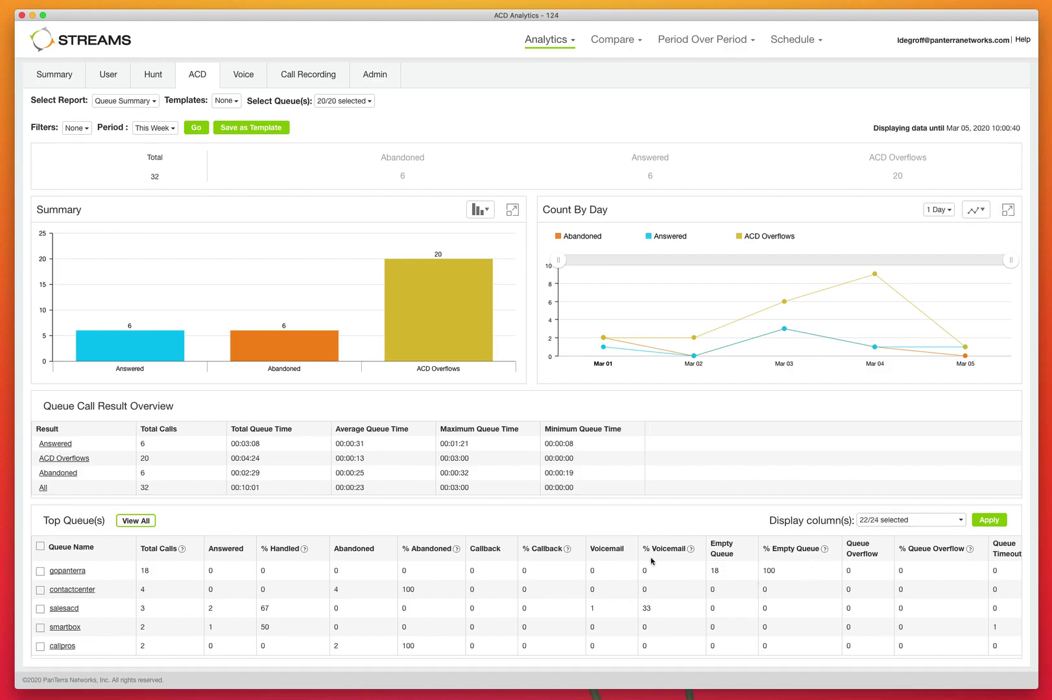
left_click(351, 100)
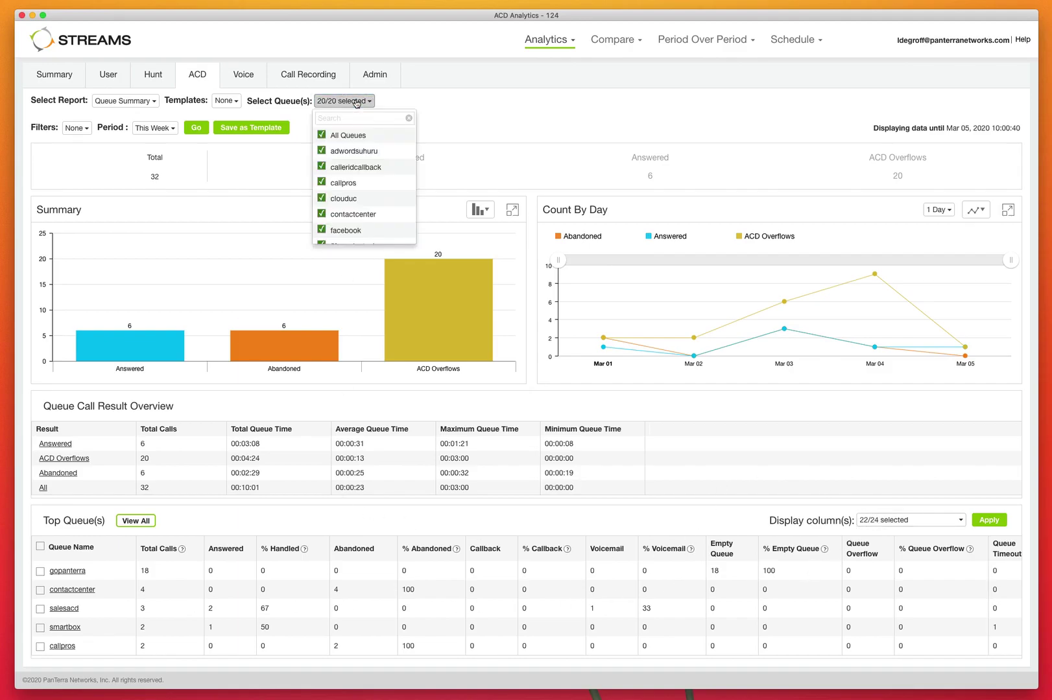
left_click(322, 136)
scroll(318, 194, "down", 2)
scroll(317, 195, "down", 5)
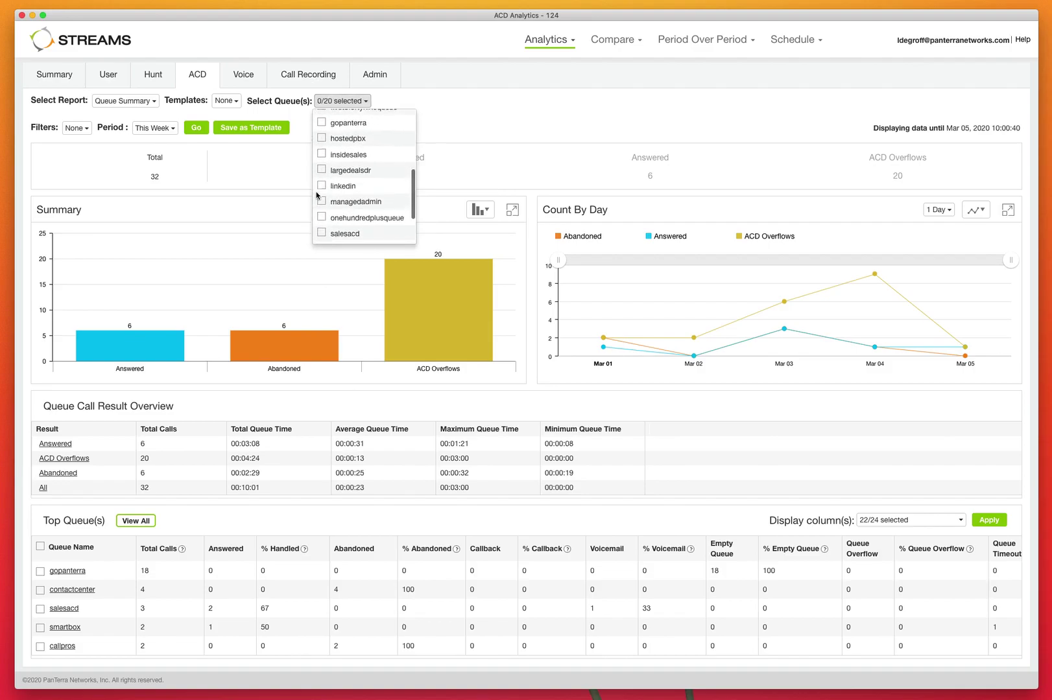
left_click(302, 119)
left_click(188, 128)
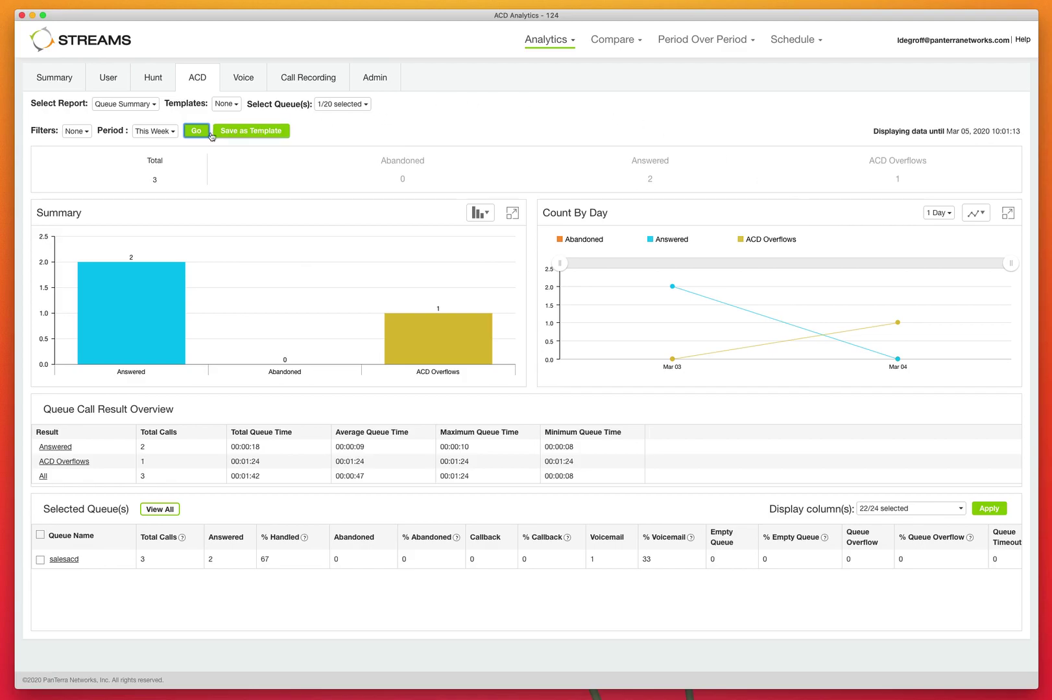
Set the Queue Summary report's period to Schedule and open the form for creating a schedule
left_click(147, 133)
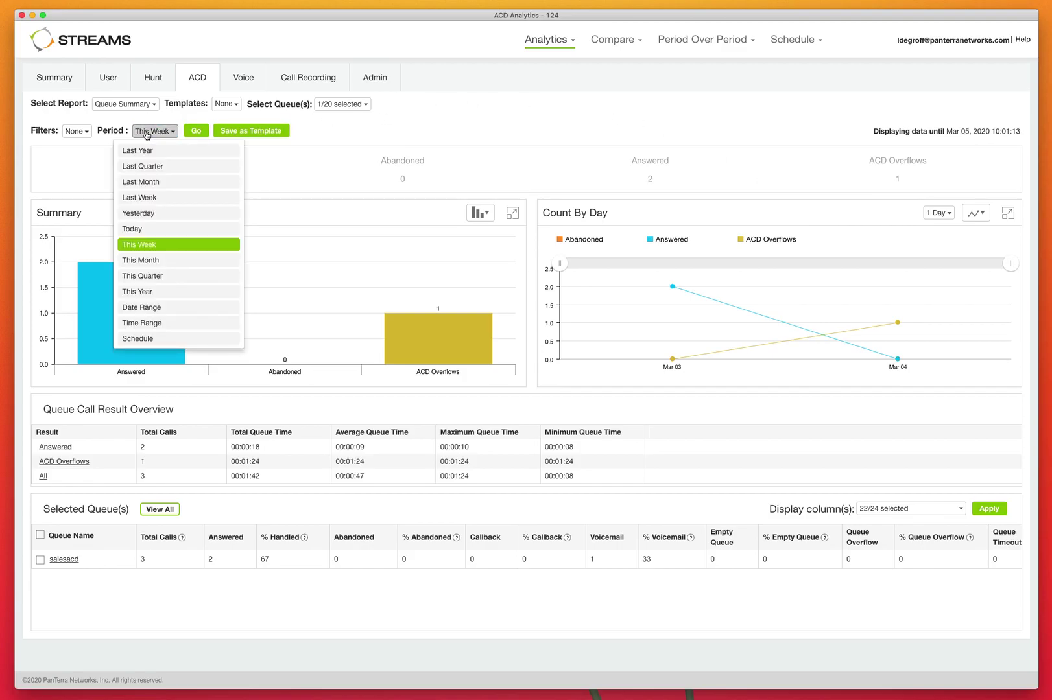
left_click(377, 127)
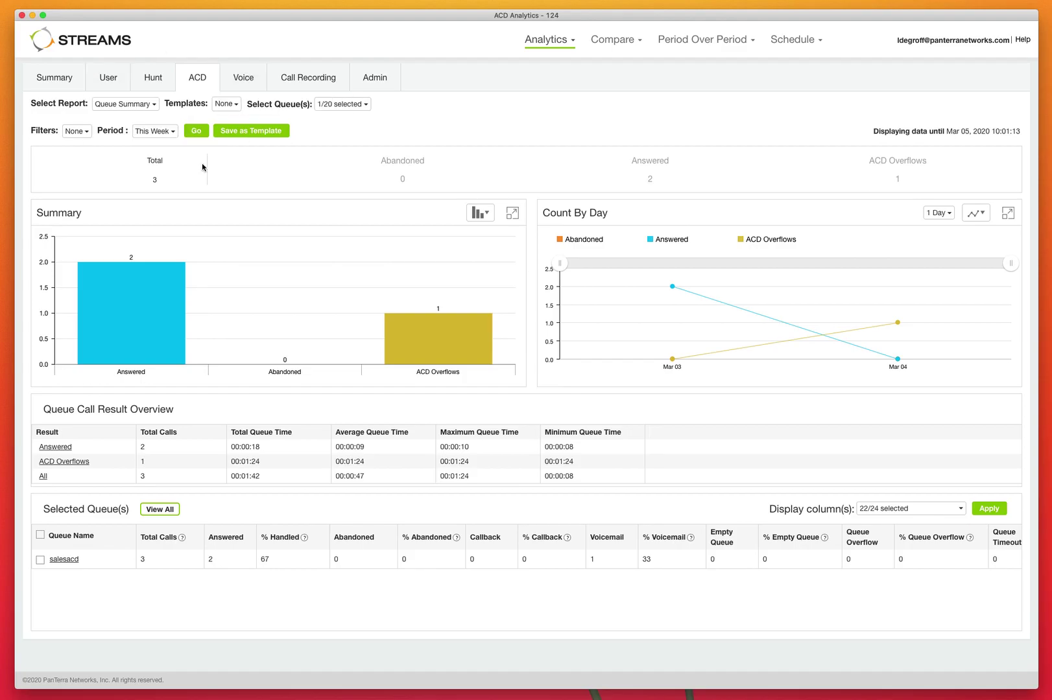
left_click(157, 131)
left_click(136, 340)
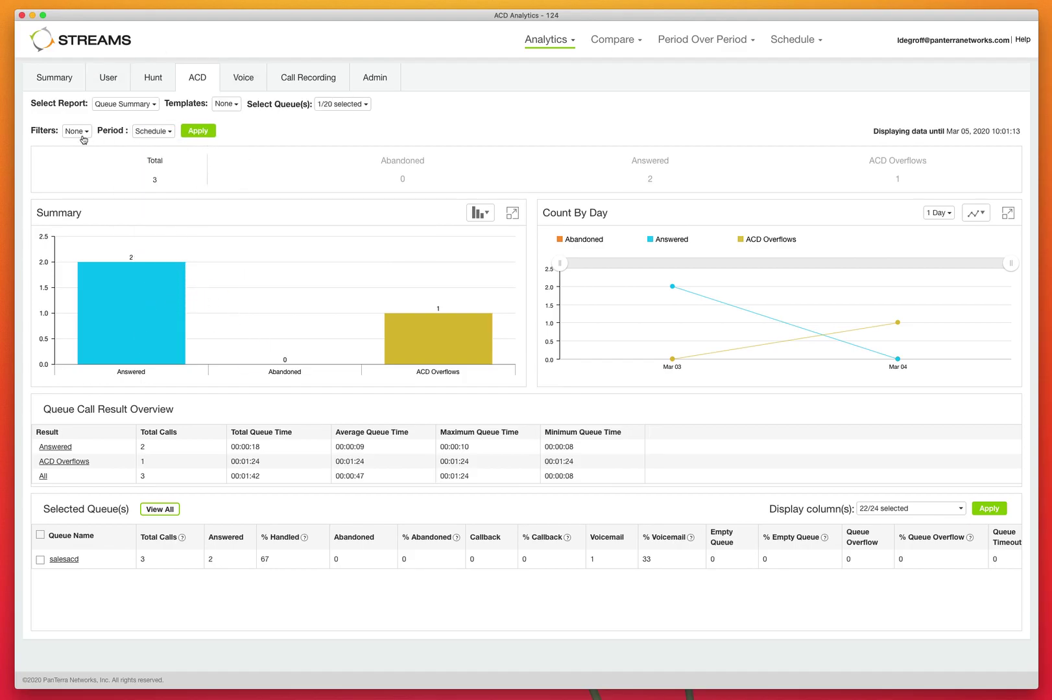
left_click(202, 133)
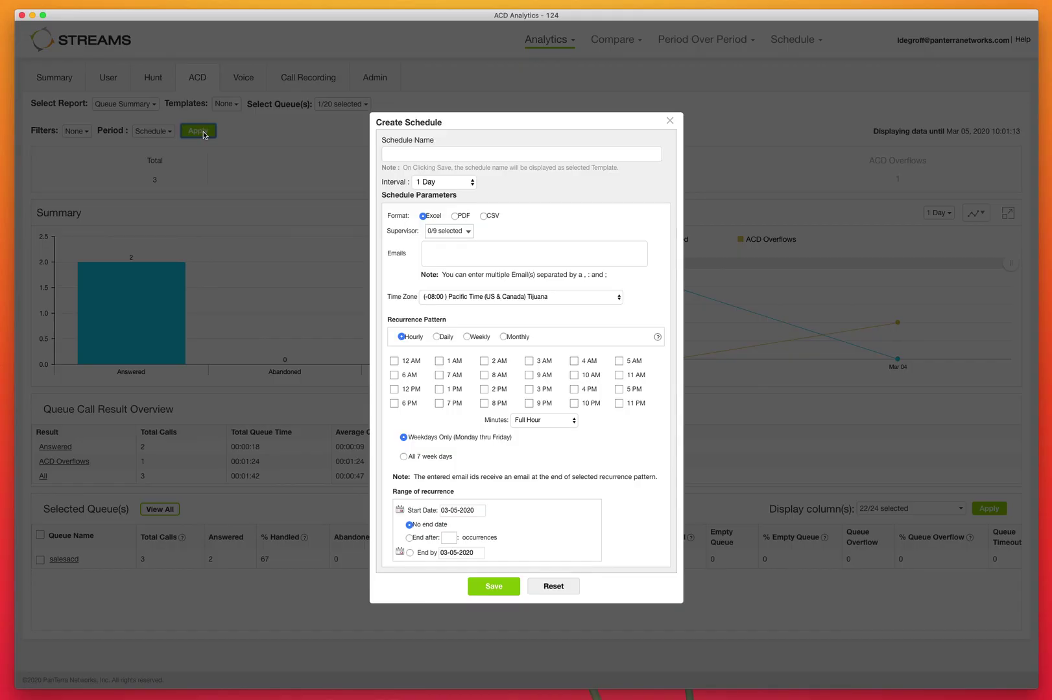
Review the new schedule's interval choices, supervisor list and email recipients field, and close the form without saving
left_click(443, 183)
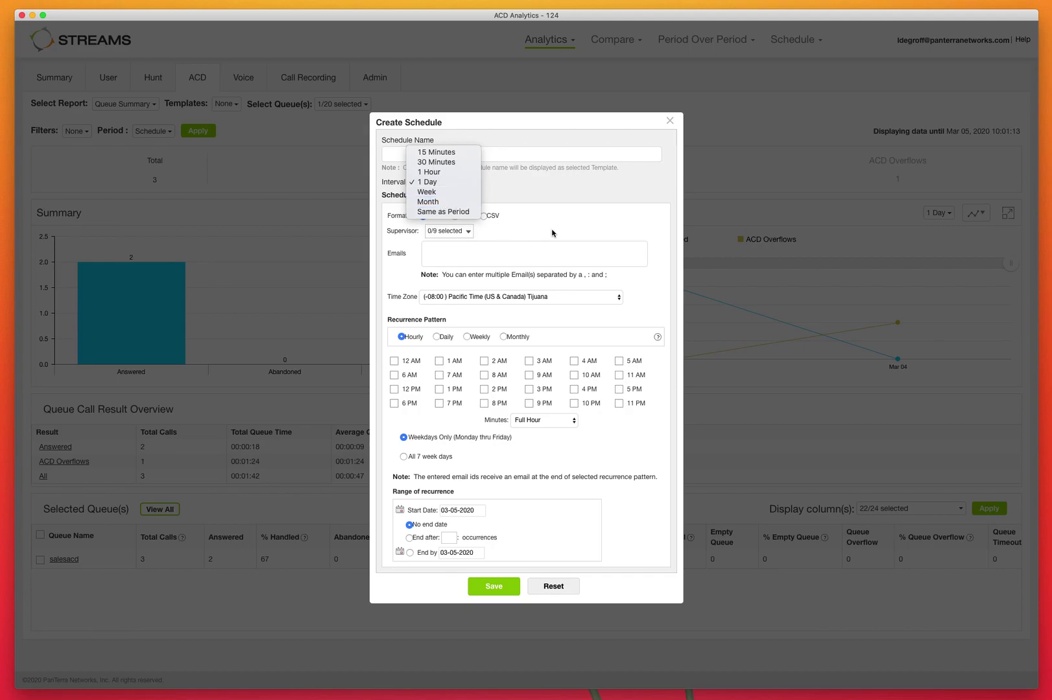
left_click(602, 244)
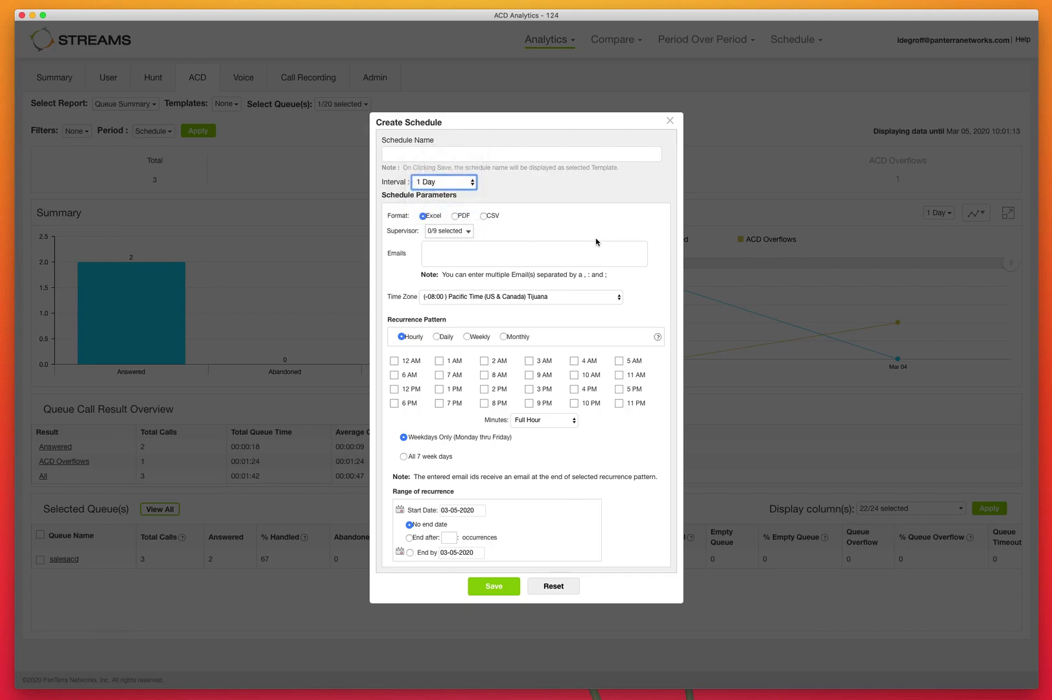
left_click(447, 230)
scroll(444, 274, "down", 1)
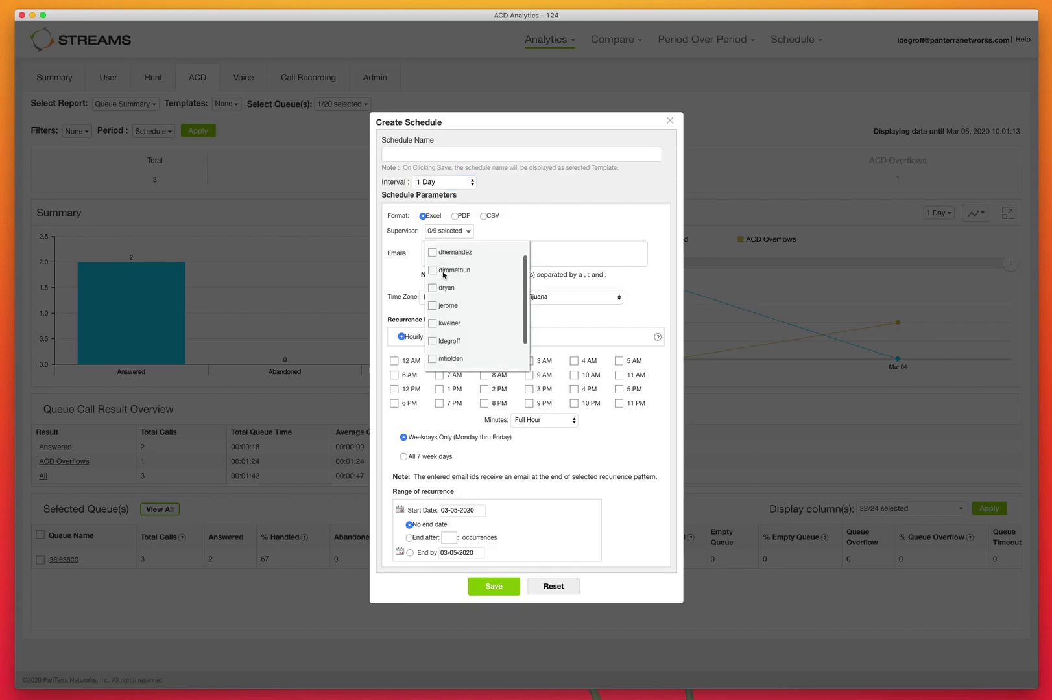
left_click(588, 227)
left_click(523, 246)
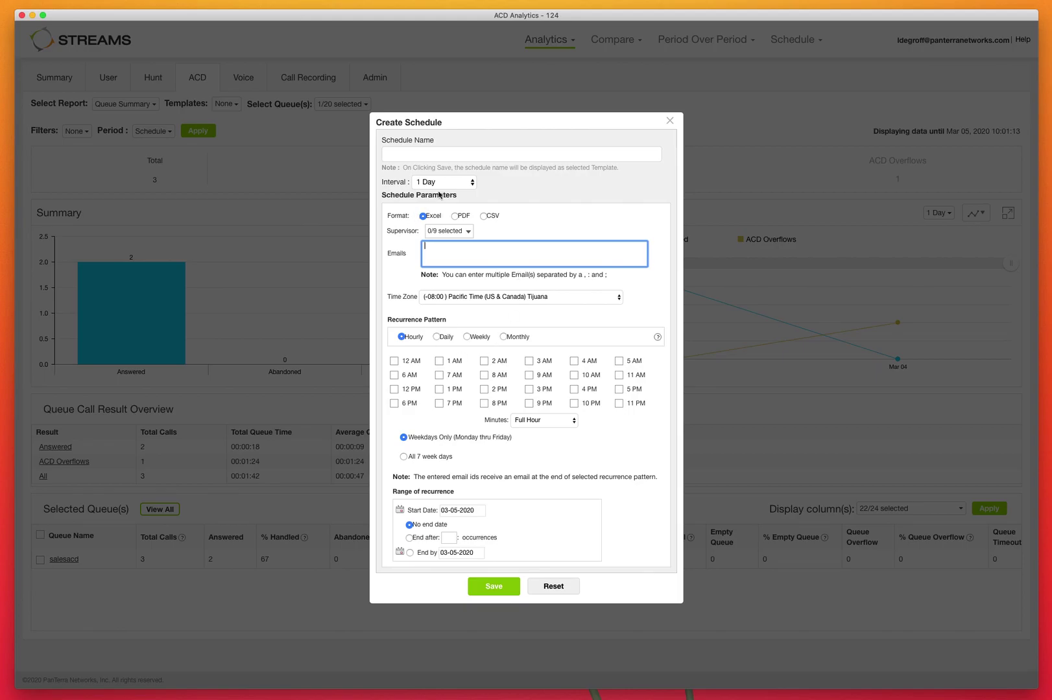
left_click(669, 121)
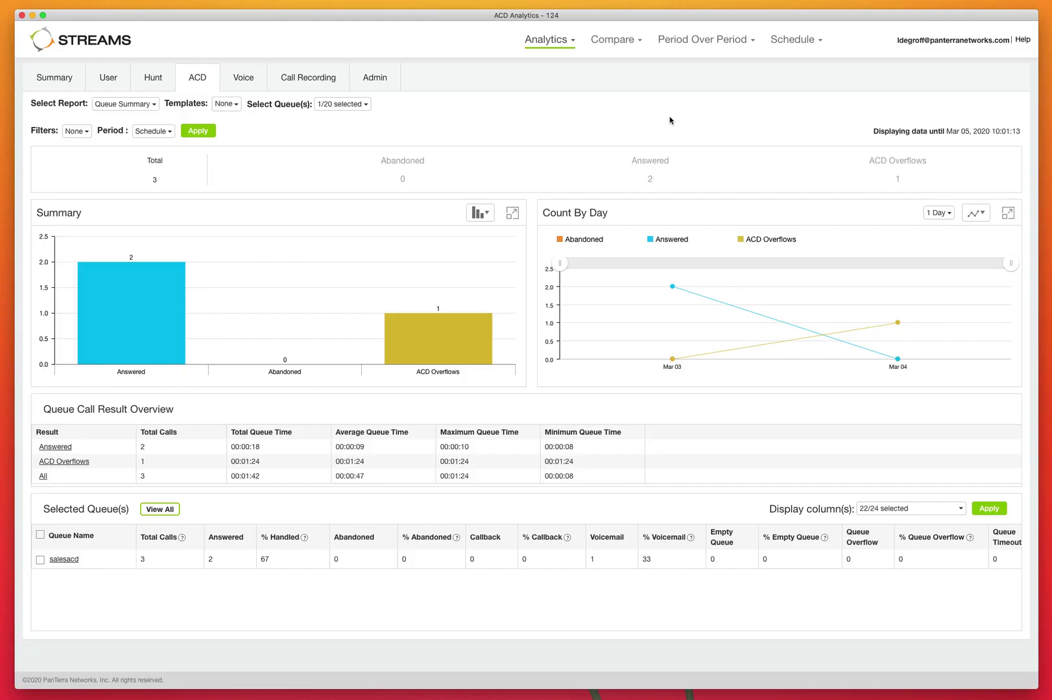
Open the ACD Queue Hour-Wise Calls report and examine the hourly intervals with their Complete/Abandon/Volume bars
mouse_move(187, 82)
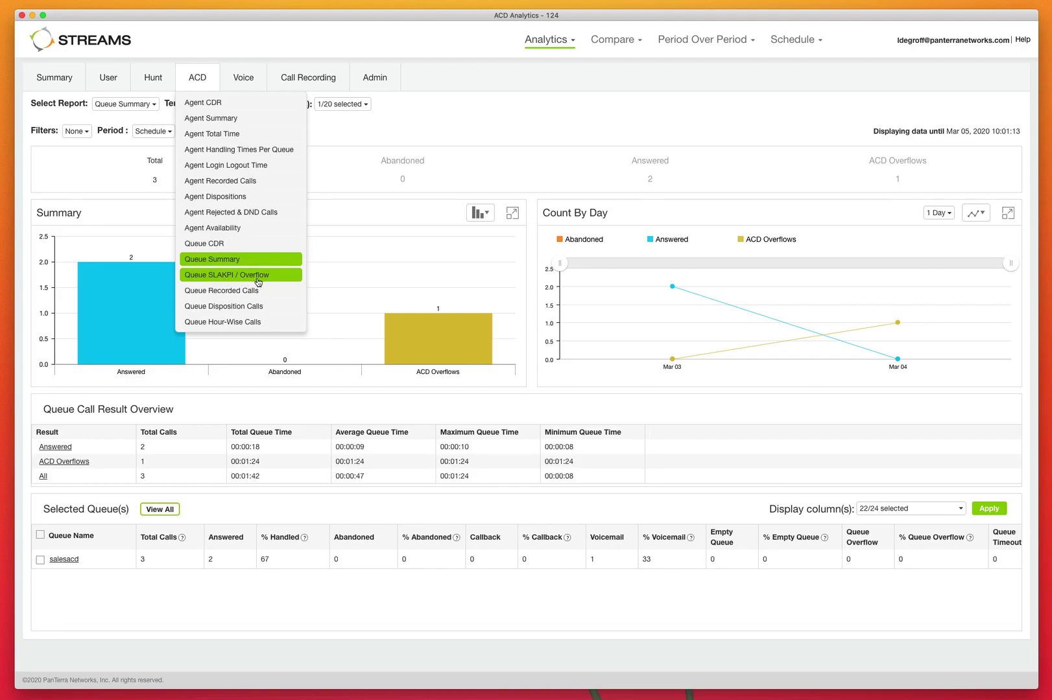
left_click(241, 325)
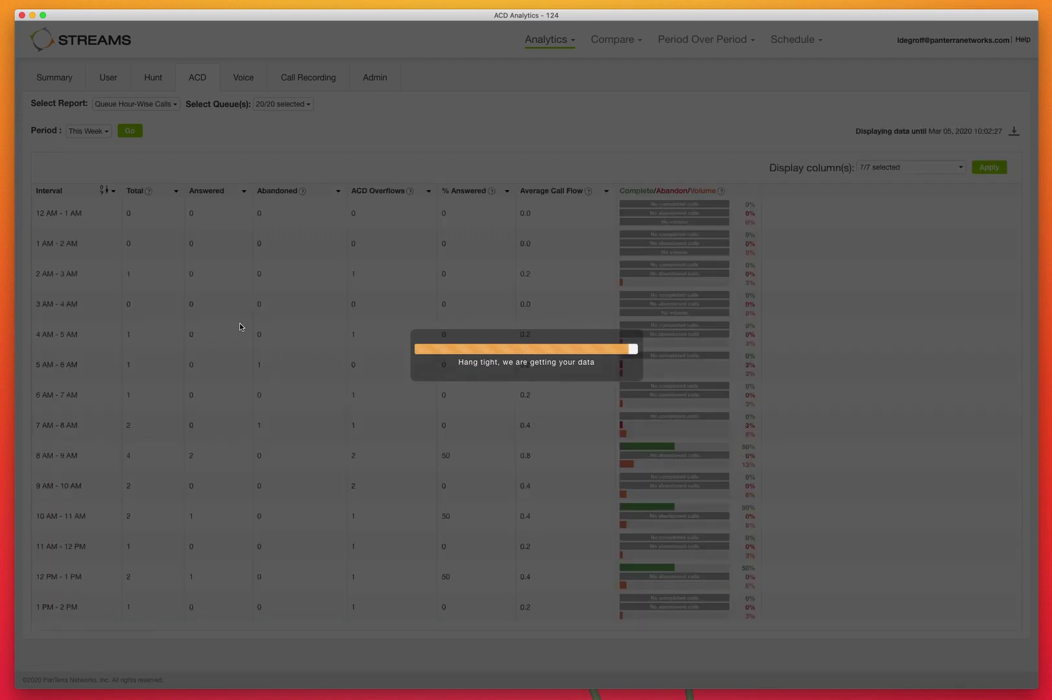
scroll(582, 363, "down", 1)
scroll(581, 364, "down", 3)
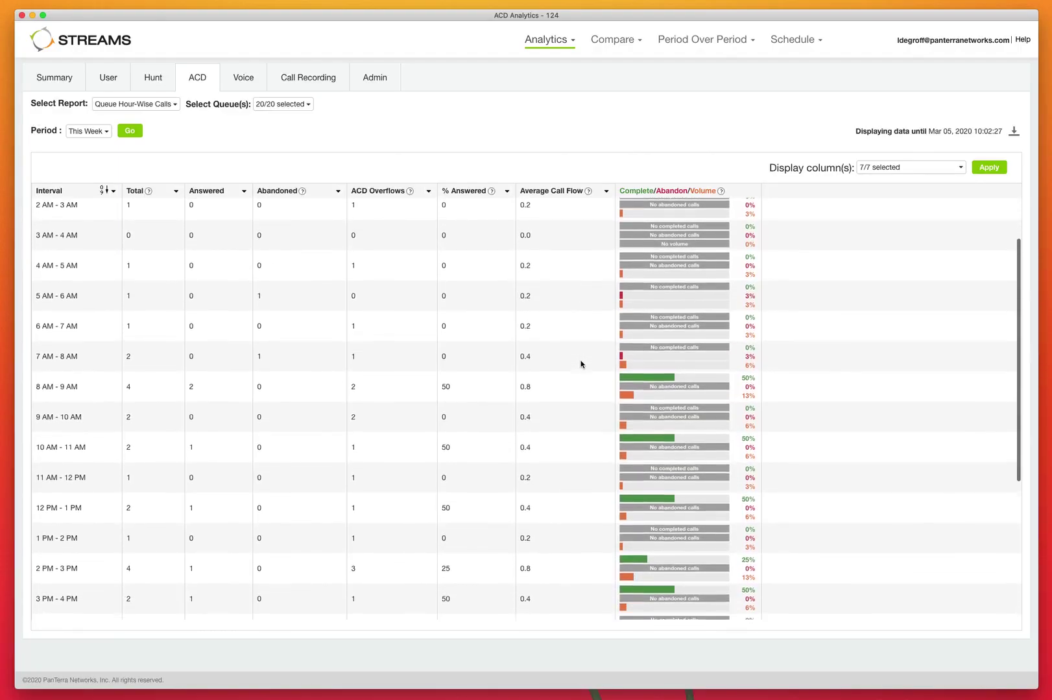
scroll(581, 364, "down", 2)
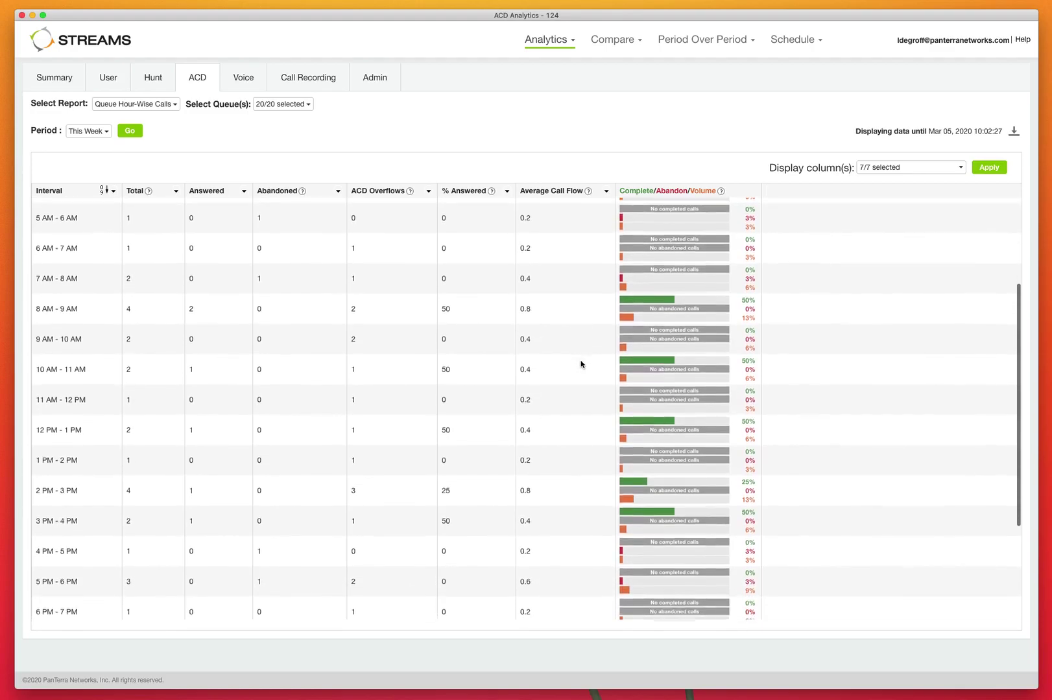
scroll(581, 365, "down", 2)
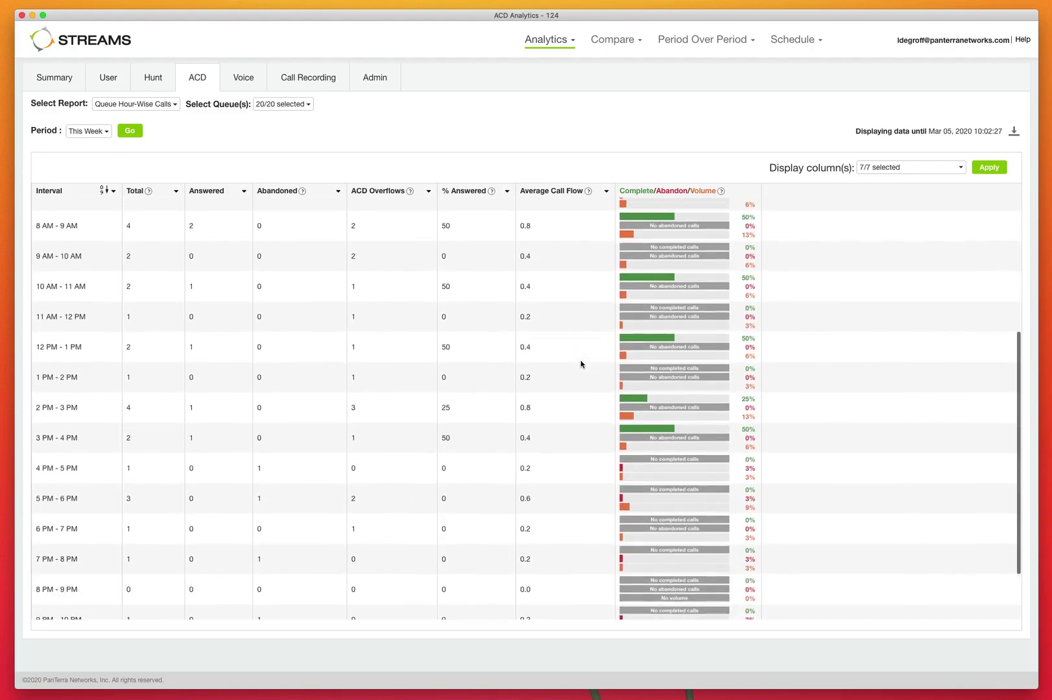
scroll(581, 364, "up", 1)
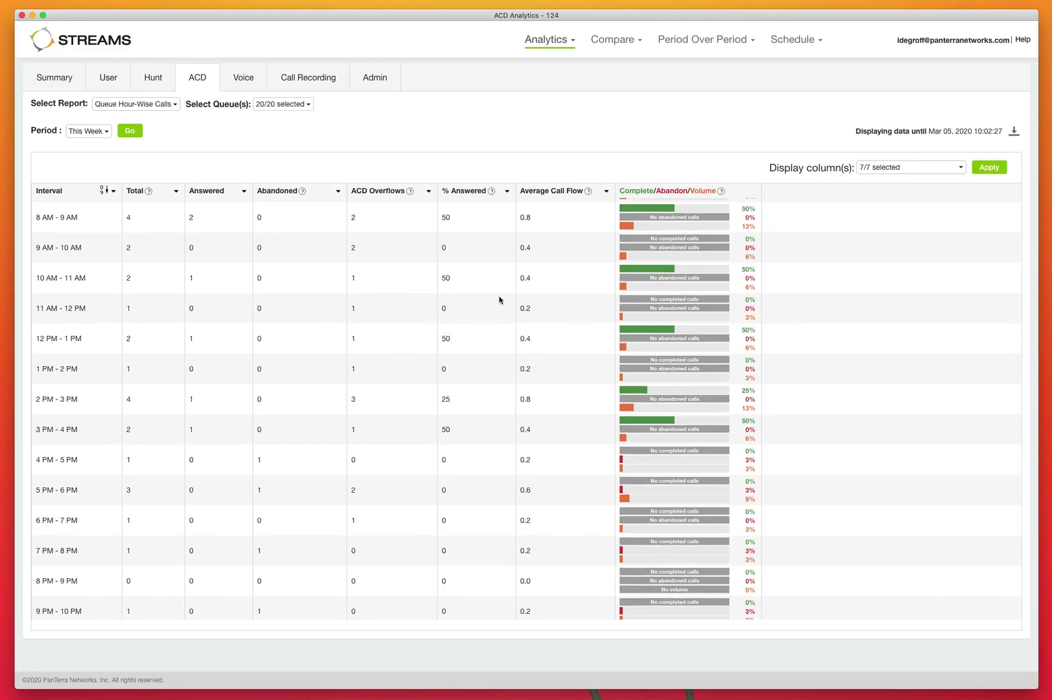
scroll(537, 316, "up", 3)
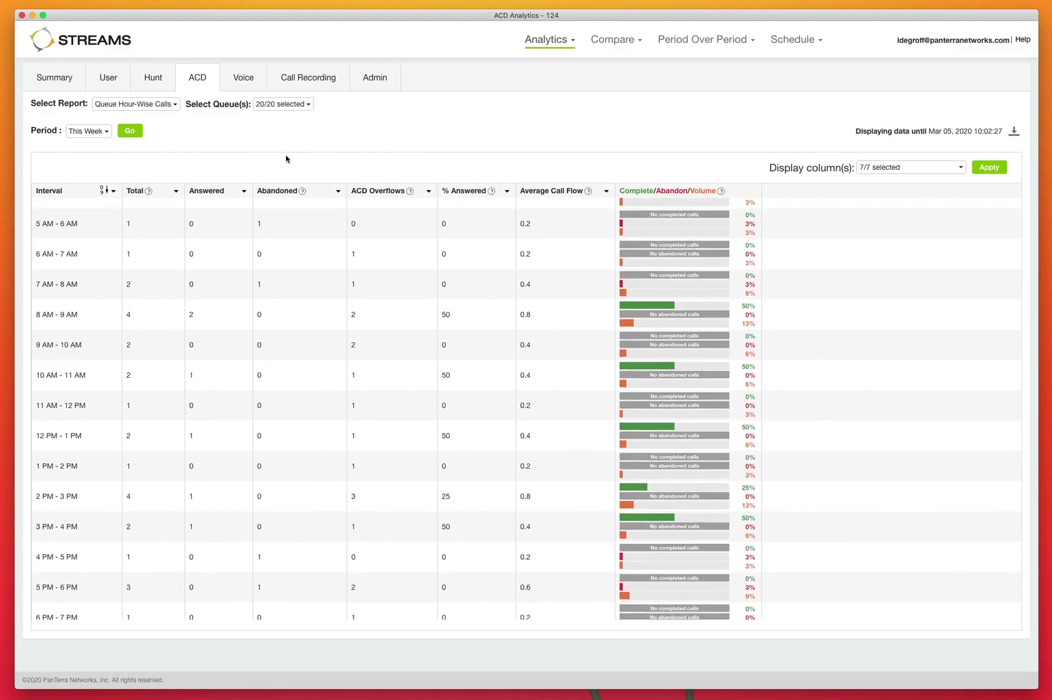
Open the Voice Call Details Report and look through its call records, returning to the first entries
mouse_move(246, 80)
left_click(247, 81)
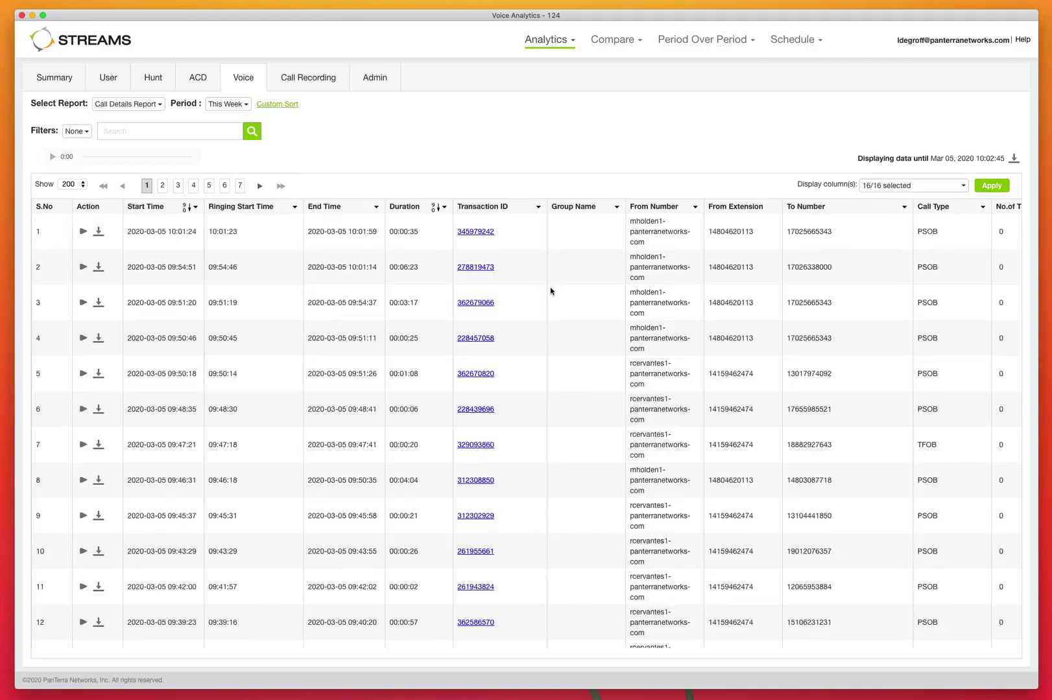
scroll(920, 341, "down", 5)
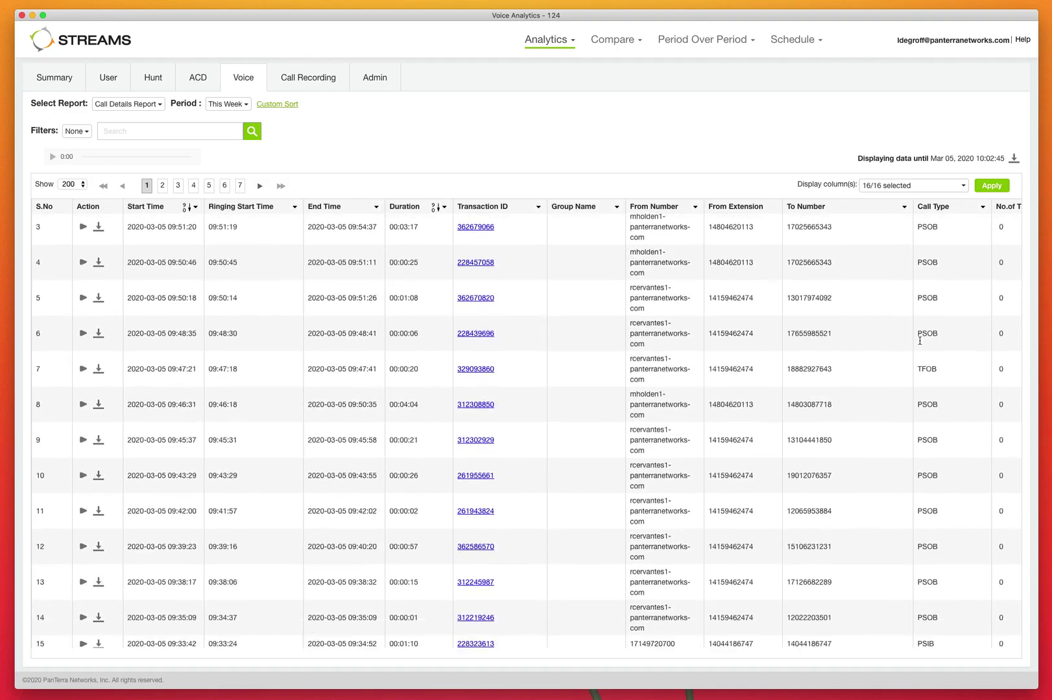
scroll(919, 341, "down", 10)
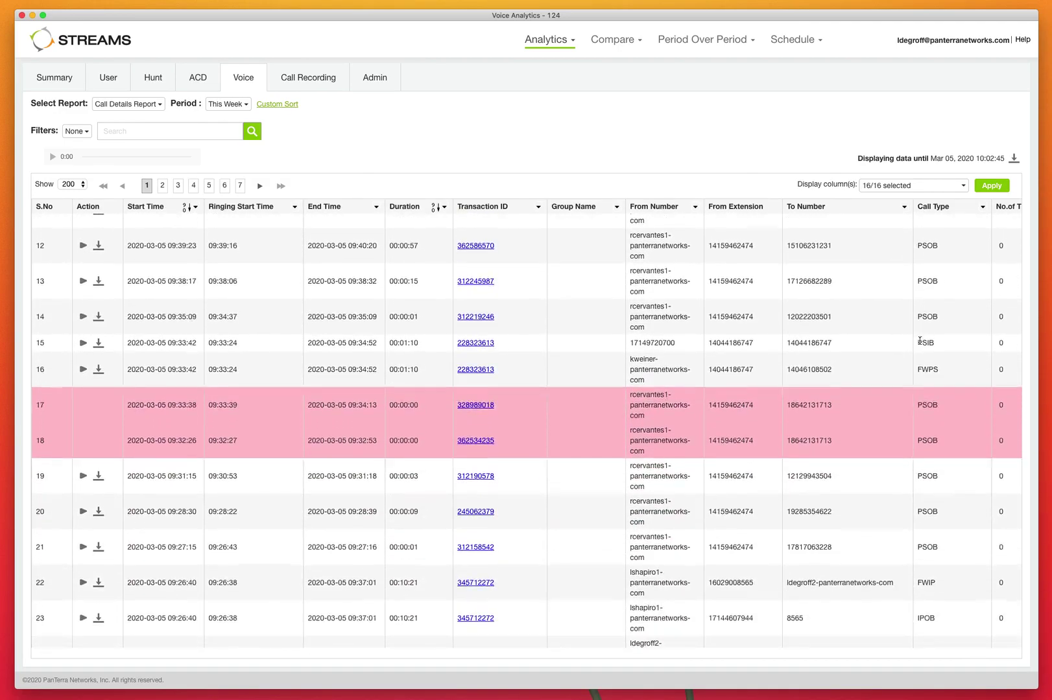
scroll(920, 340, "down", 1)
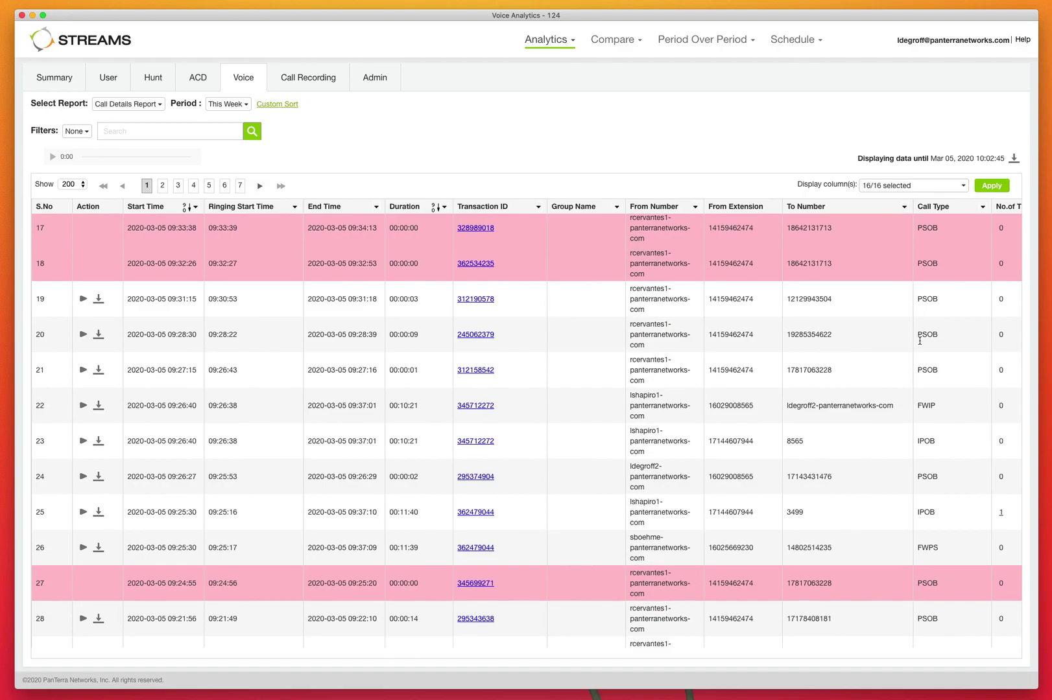
scroll(920, 340, "up", 15)
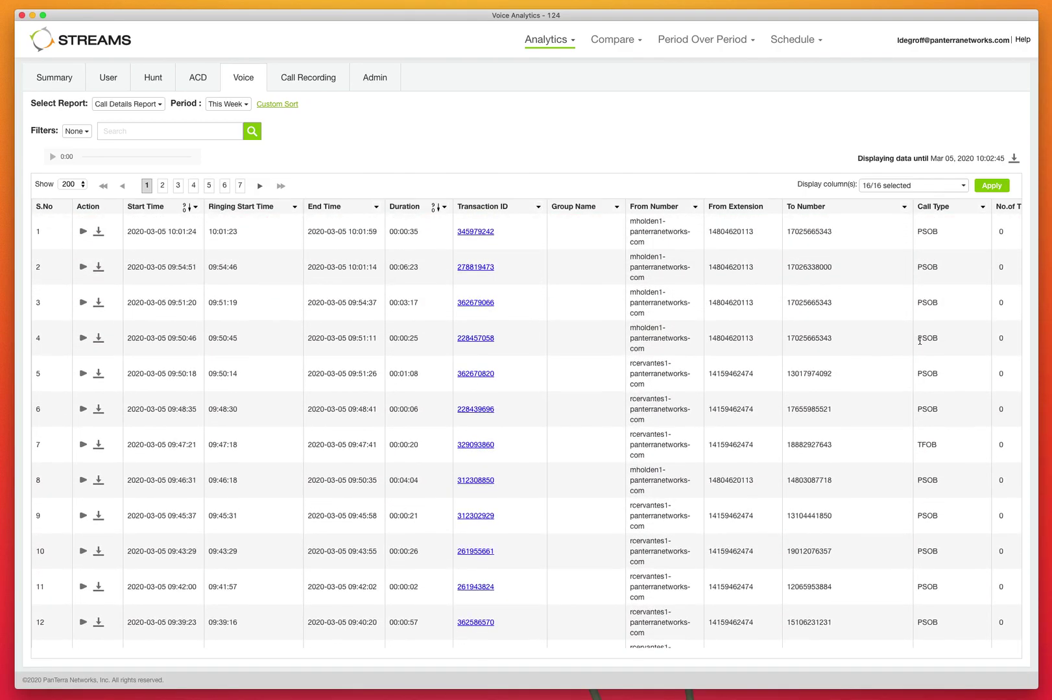
Open the Non ACD Call Recording report, look through its recordings and check which Admin reports are available
left_click(319, 81)
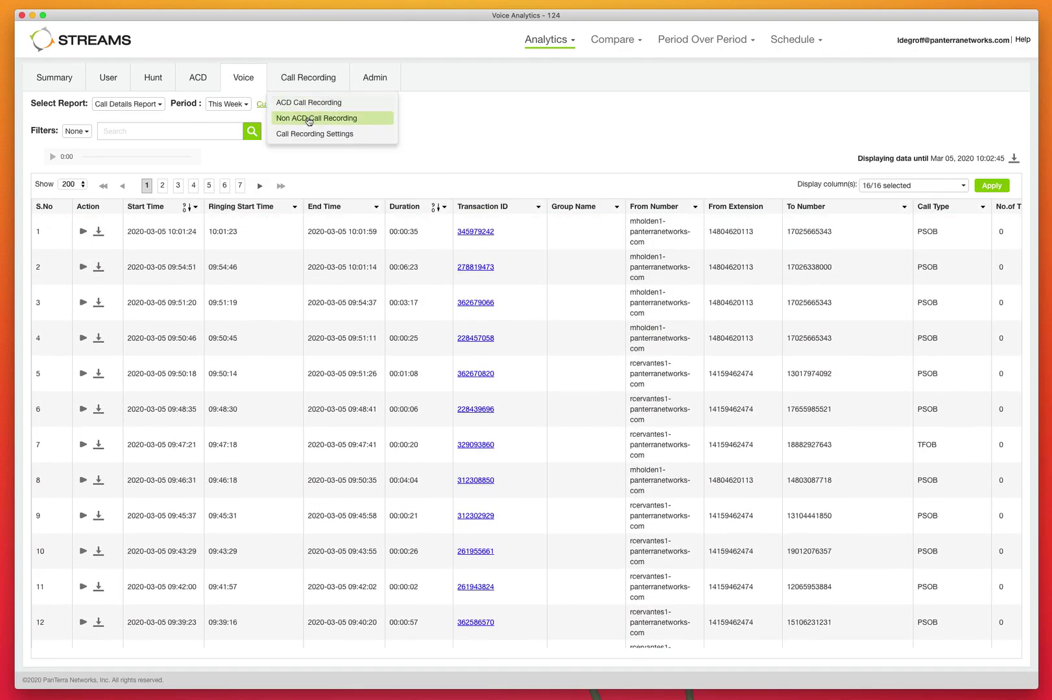
left_click(308, 120)
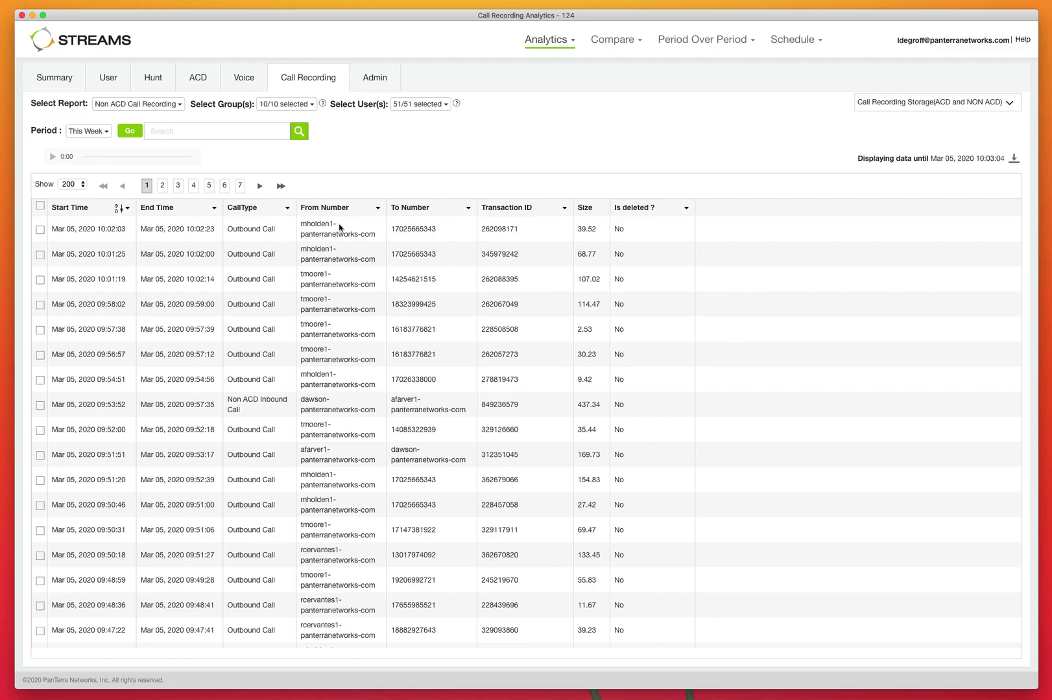
scroll(239, 326, "down", 5)
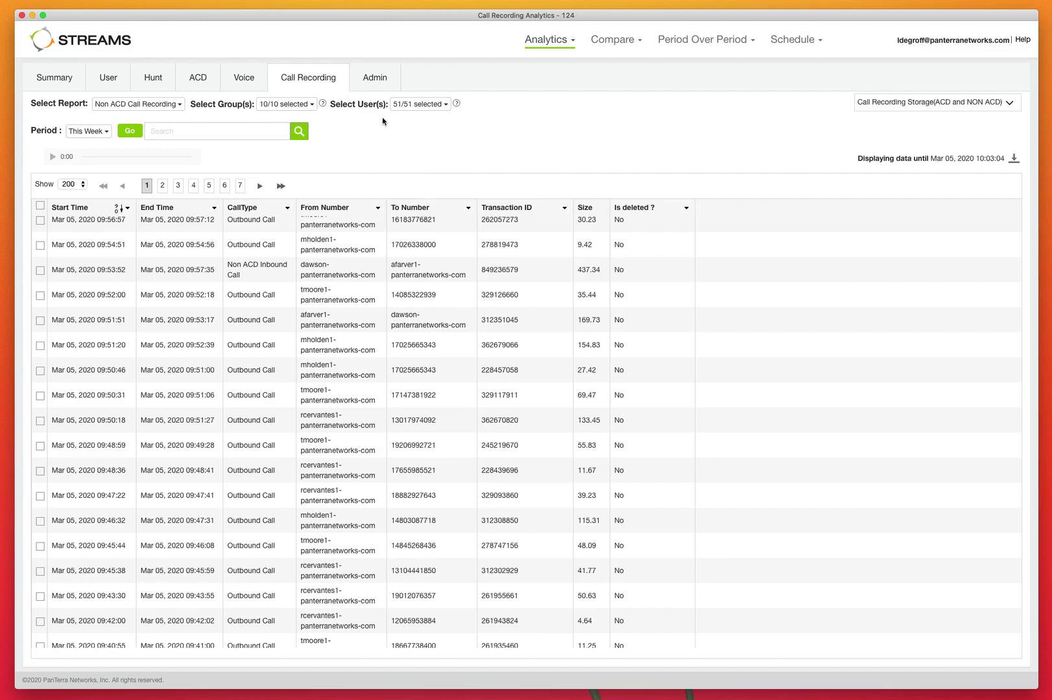
left_click(366, 78)
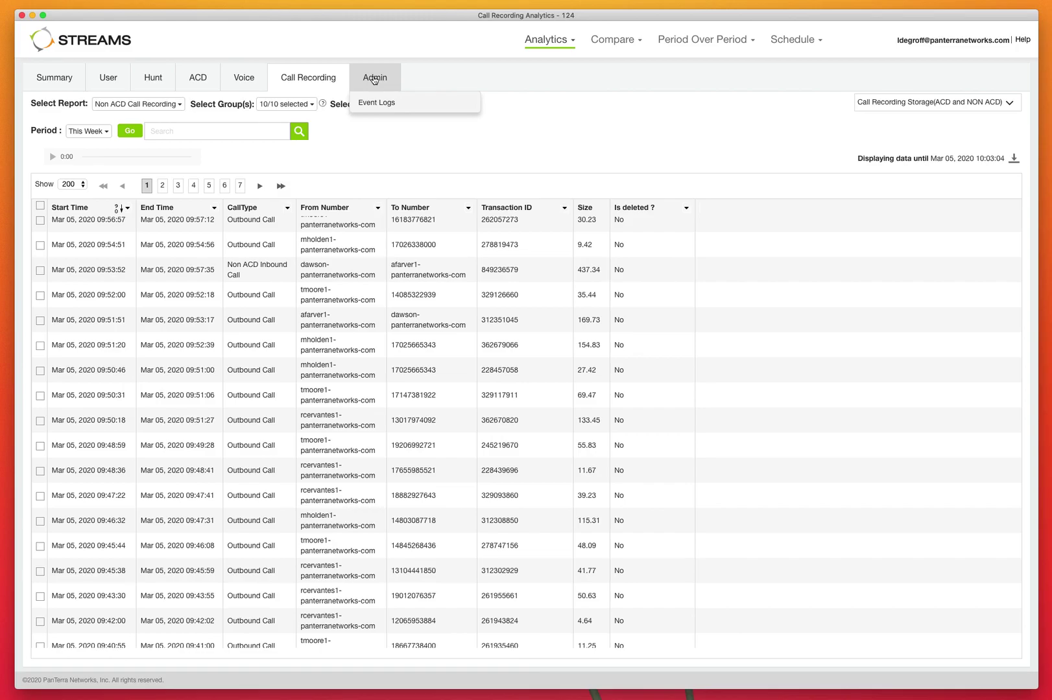
Open the ACD comparison and choose the salesacd queue over the adwordsuhuru queue
mouse_move(633, 48)
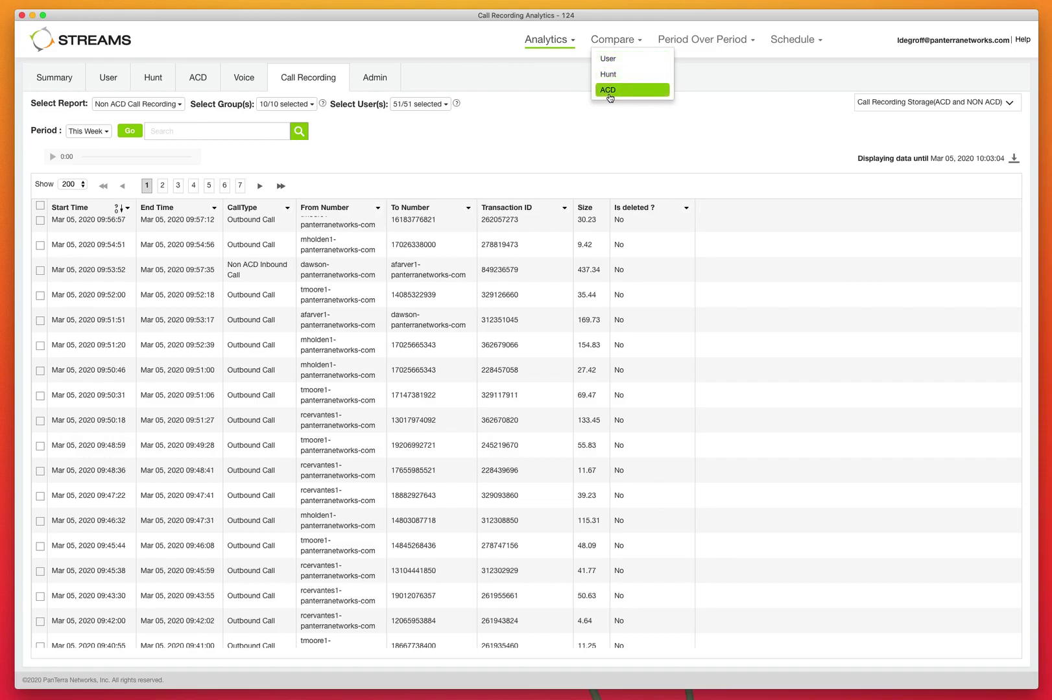
left_click(610, 91)
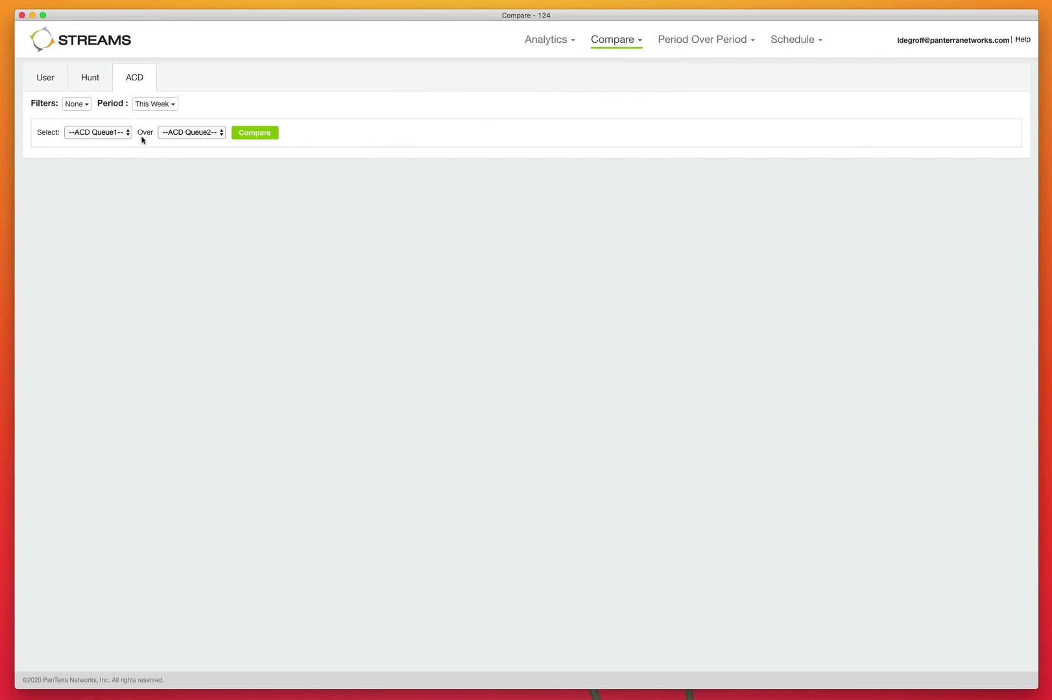
left_click(117, 131)
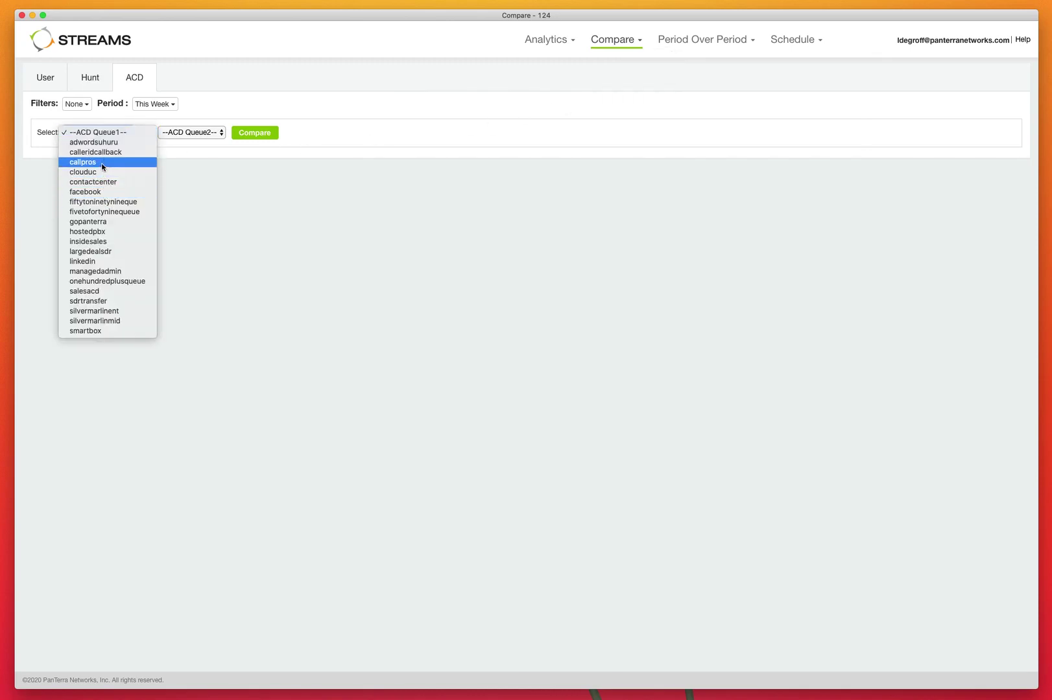
left_click(90, 291)
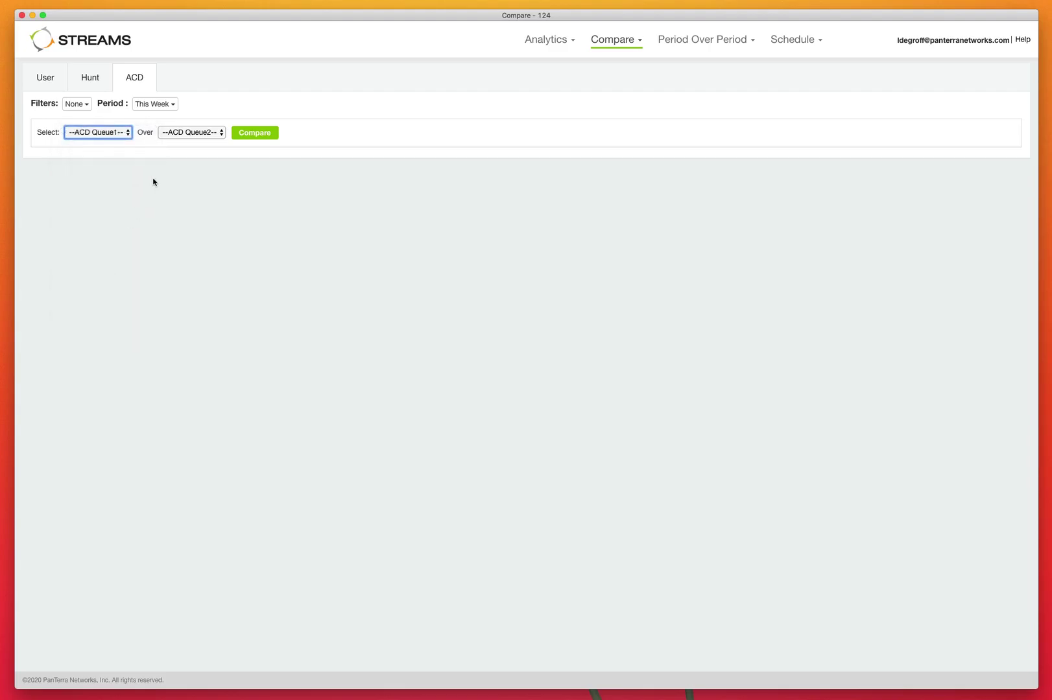
left_click(182, 136)
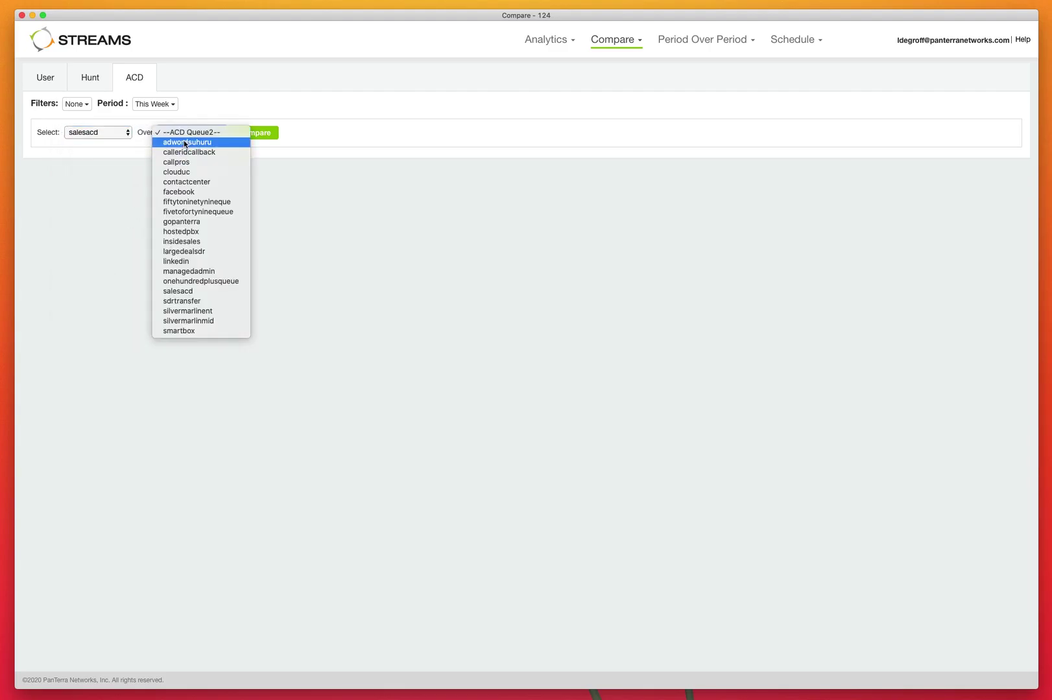
left_click(184, 141)
Set the comparison period to Last Year and run the queue comparison
left_click(157, 104)
left_click(143, 122)
left_click(265, 139)
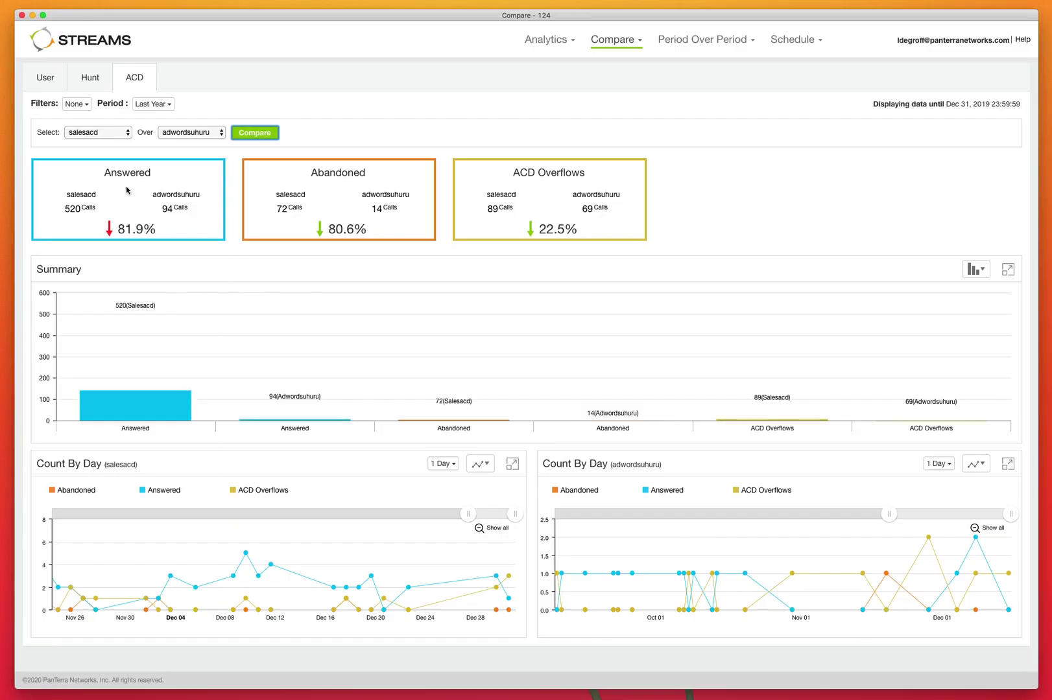
Open the Period Over Period report for users and examine its call metrics, summary chart and daily counts for both periods
mouse_move(211, 301)
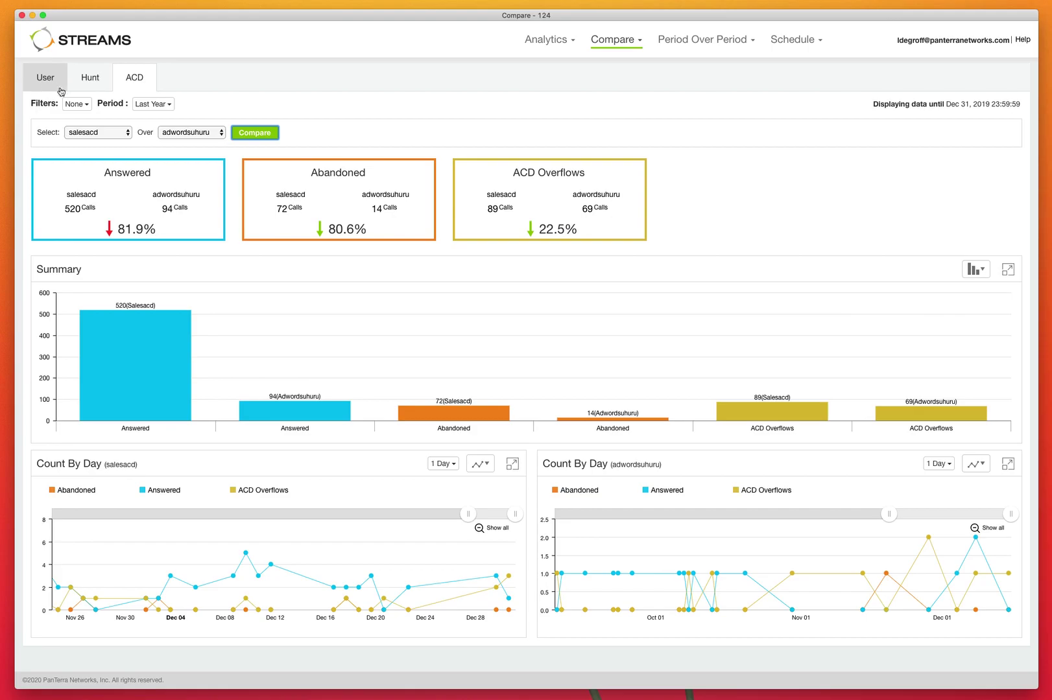
mouse_move(677, 44)
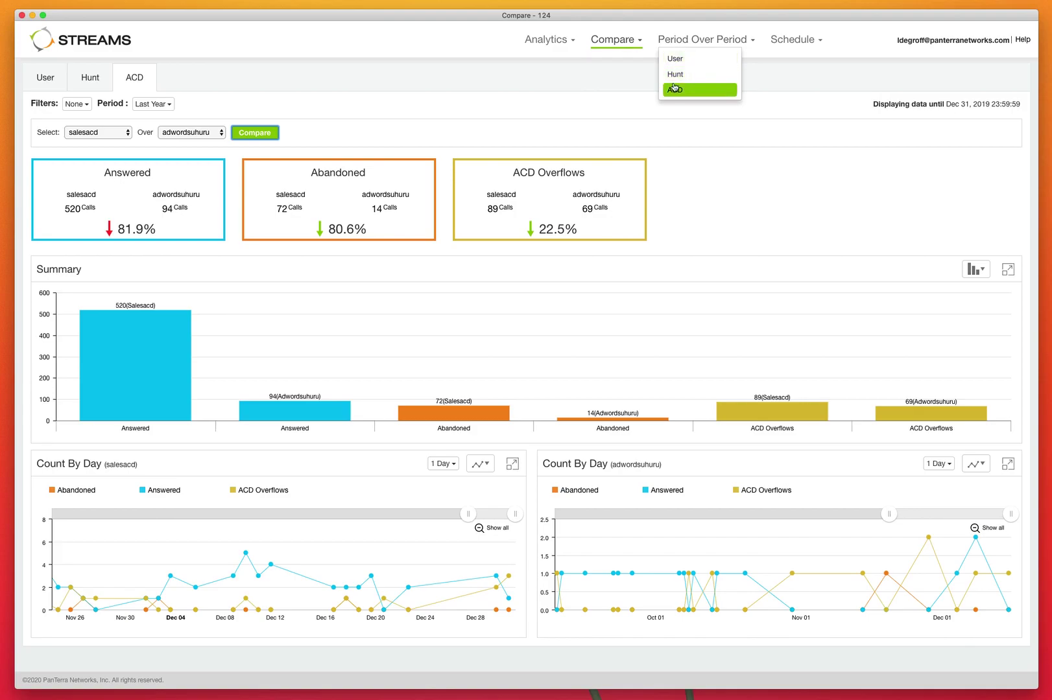
left_click(675, 59)
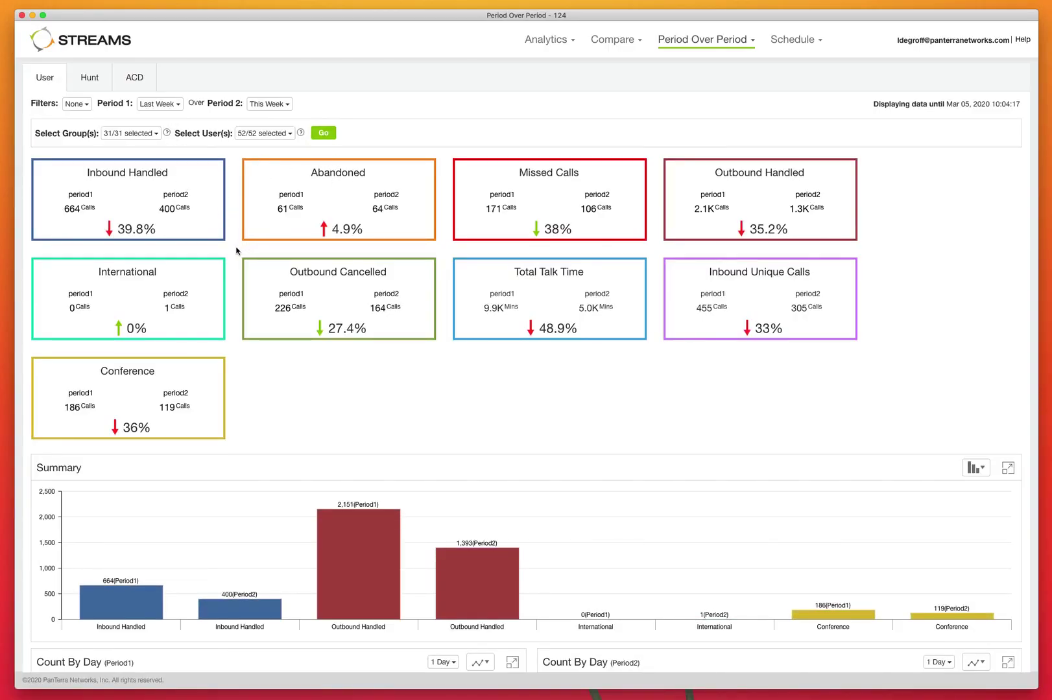
scroll(235, 251, "down", 1)
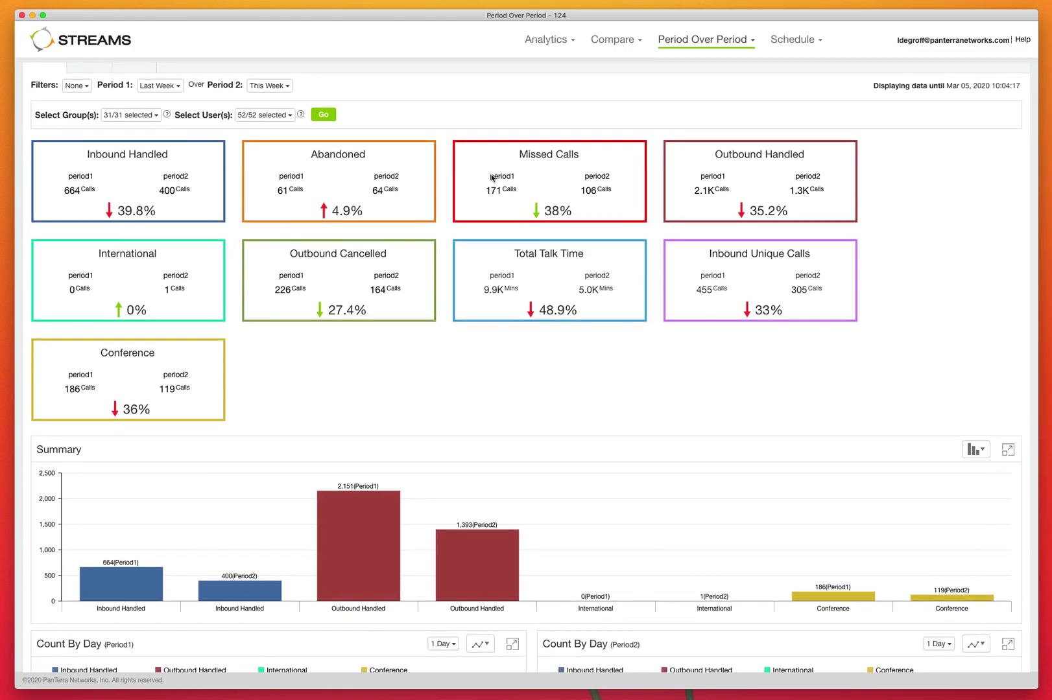
scroll(415, 379, "up", 1)
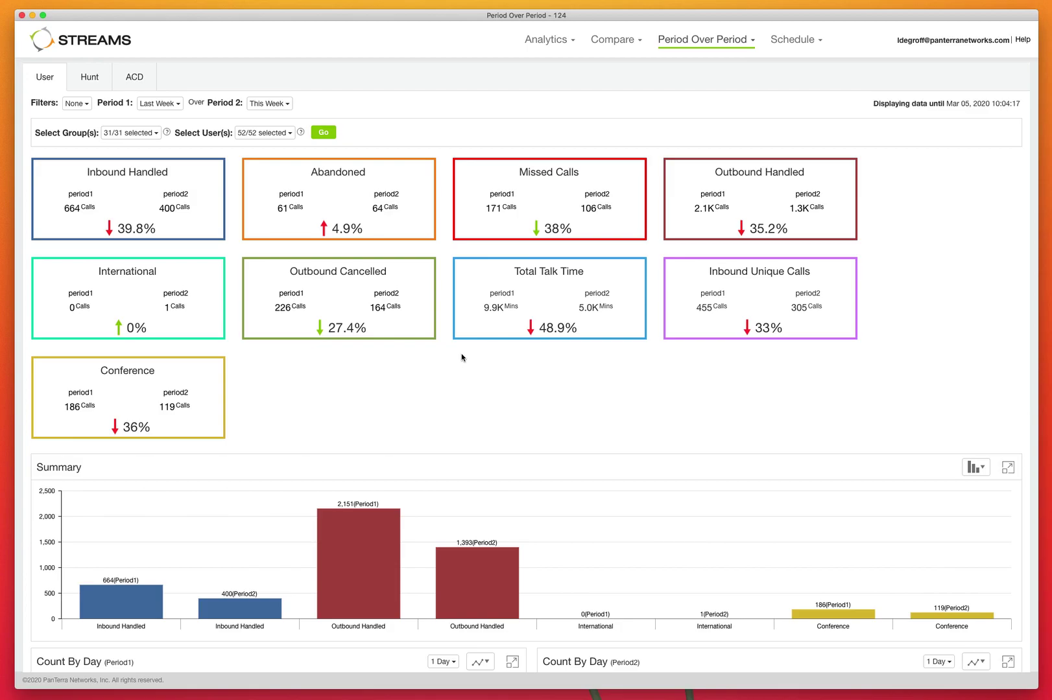
scroll(462, 357, "down", 2)
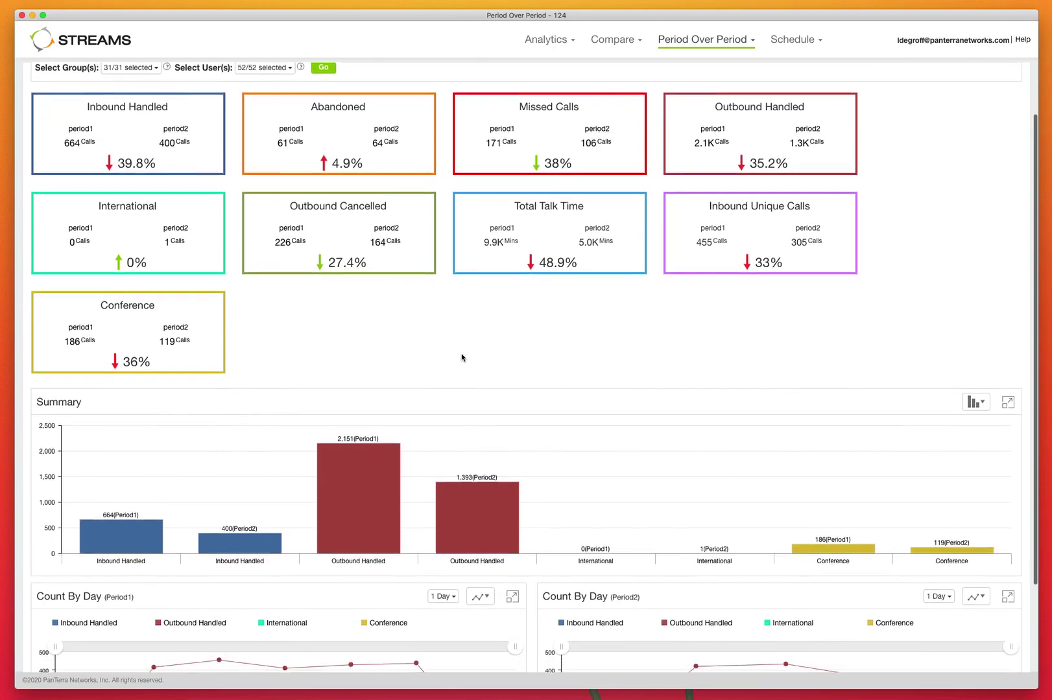
scroll(462, 358, "down", 4)
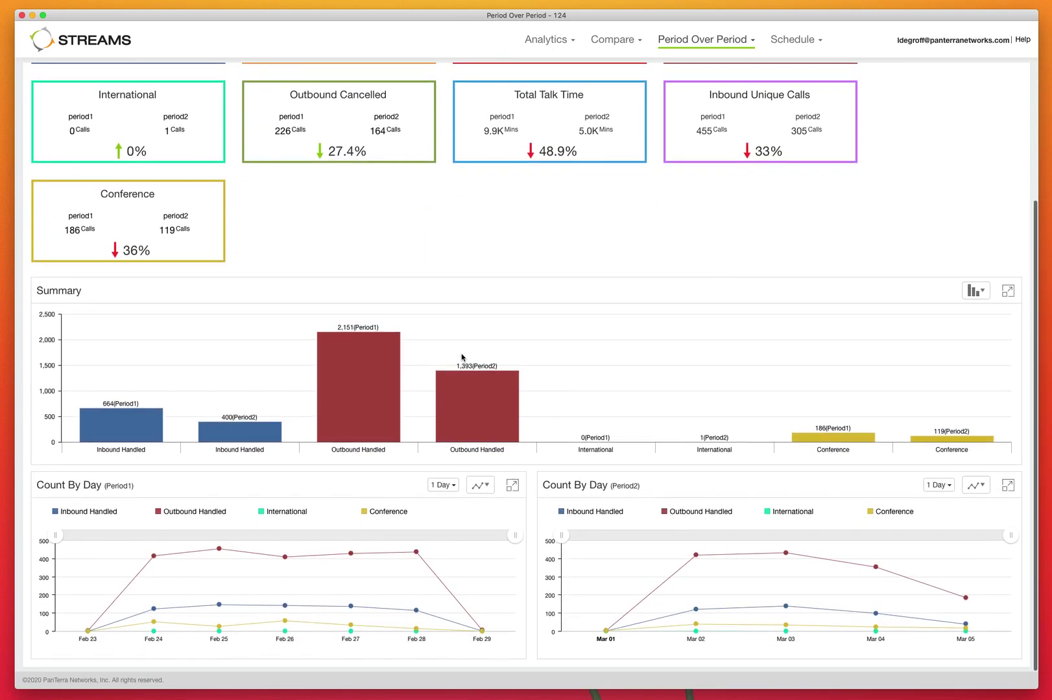
scroll(461, 358, "up", 5)
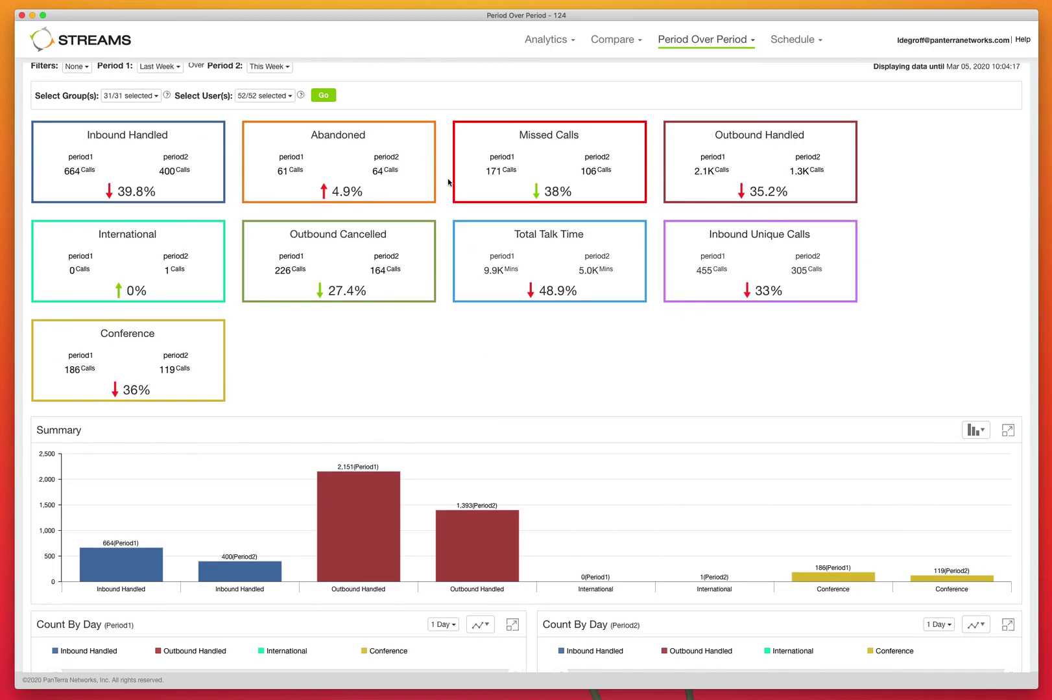
scroll(447, 182, "up", 2)
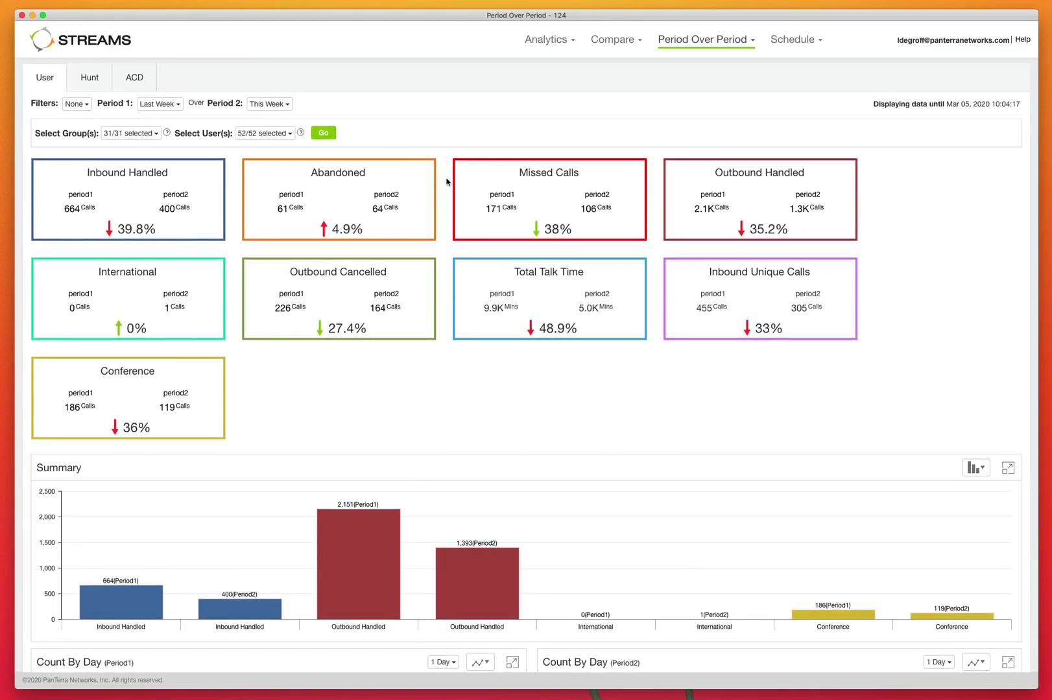